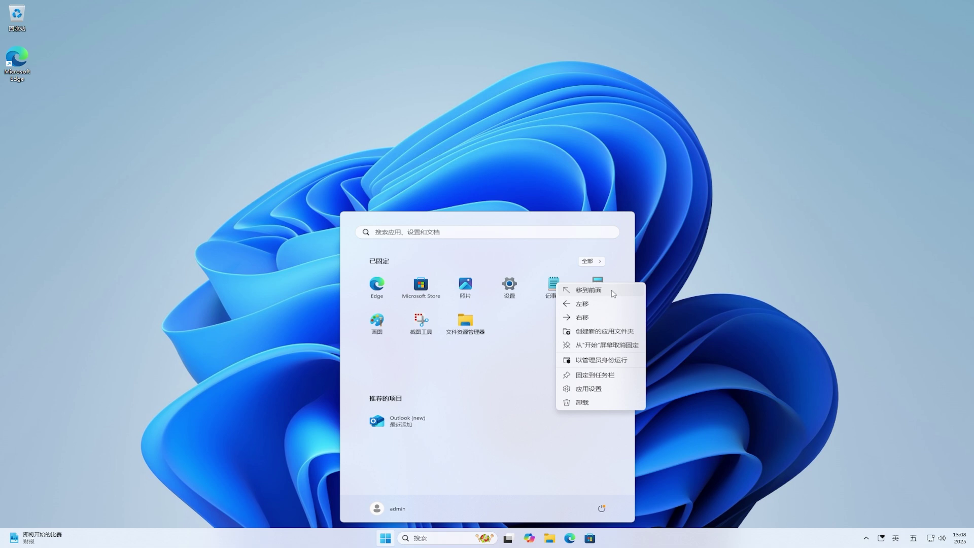
Move pinned Notepad to the front, shift it one slot right, and make it a new app folder.
click(613, 293)
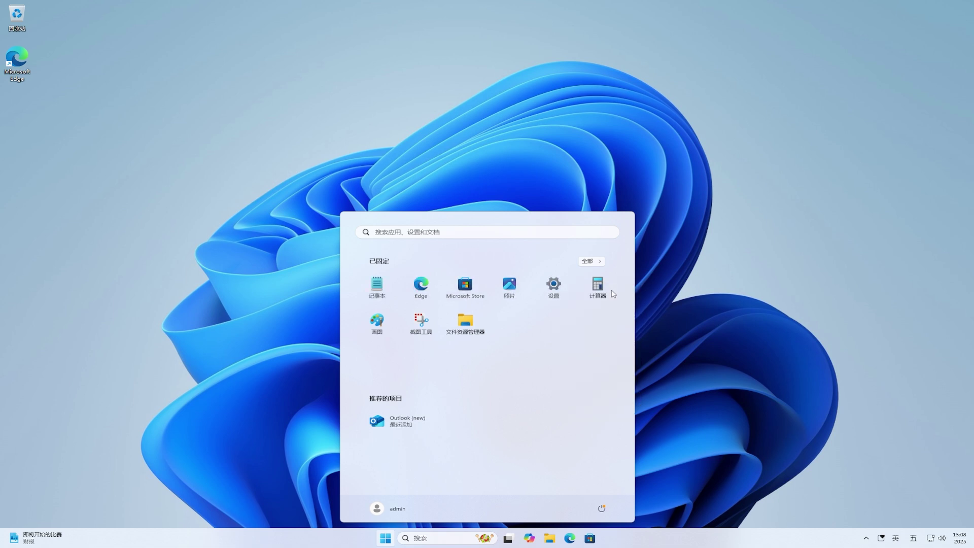
right_click(384, 288)
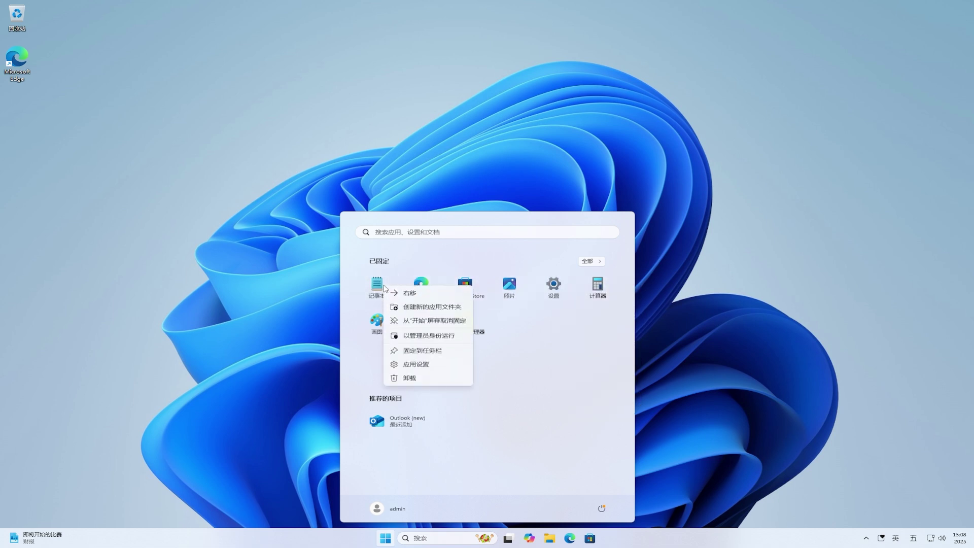
click(457, 294)
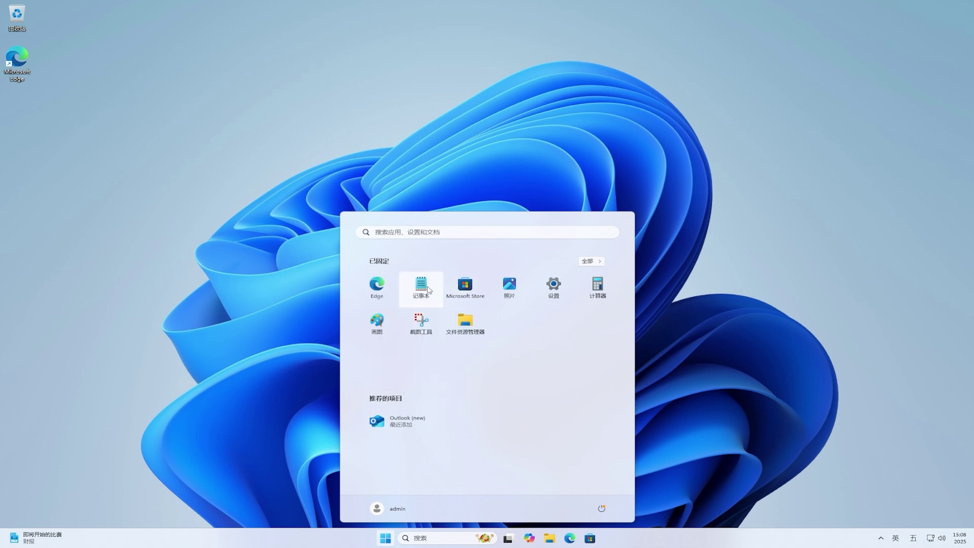
right_click(425, 290)
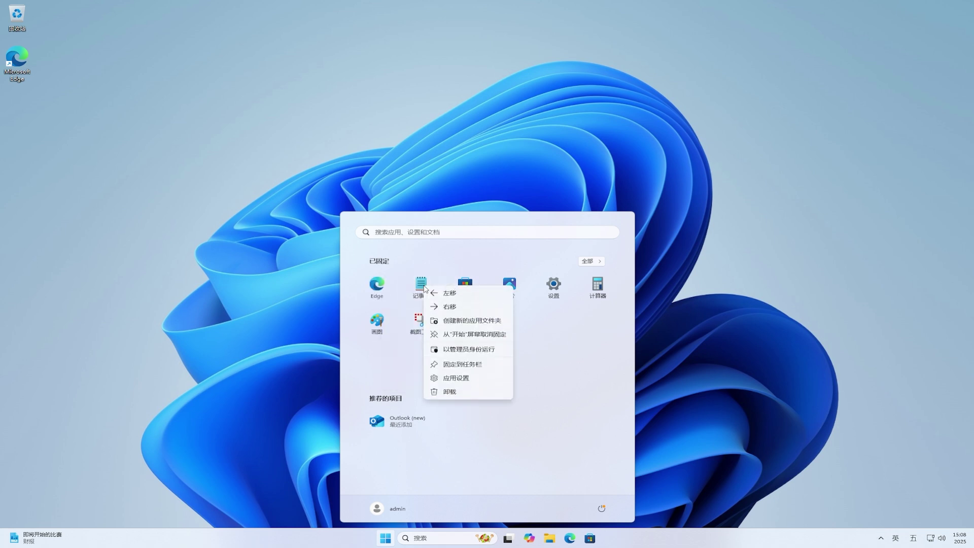
click(489, 321)
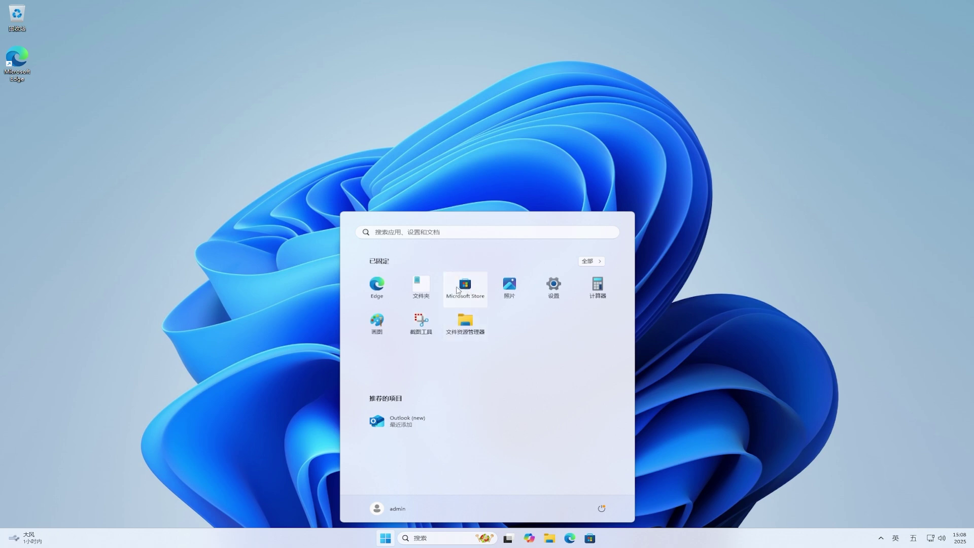
Add Microsoft Store to the new folder, then snip a rectangle of the desktop for editing.
drag(465, 285, 431, 288)
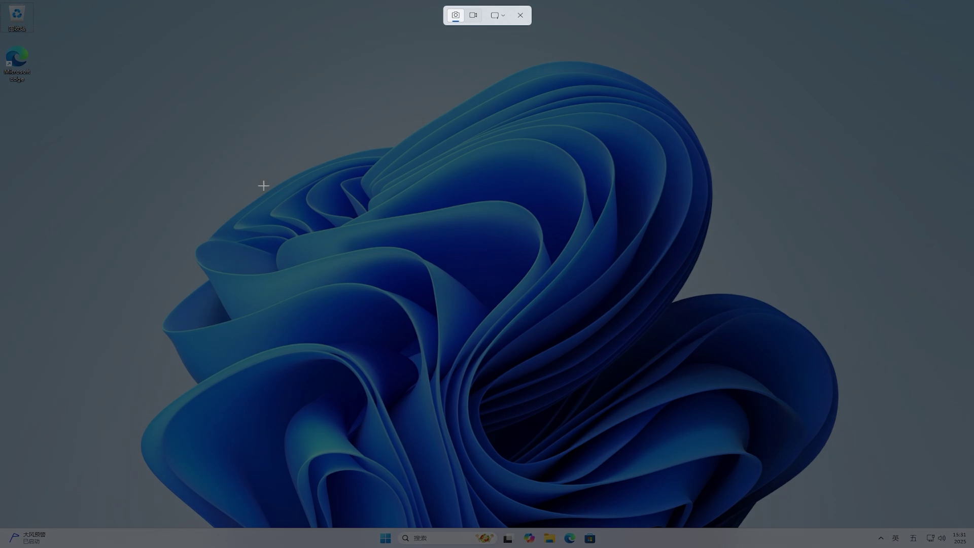
drag(223, 159, 709, 320)
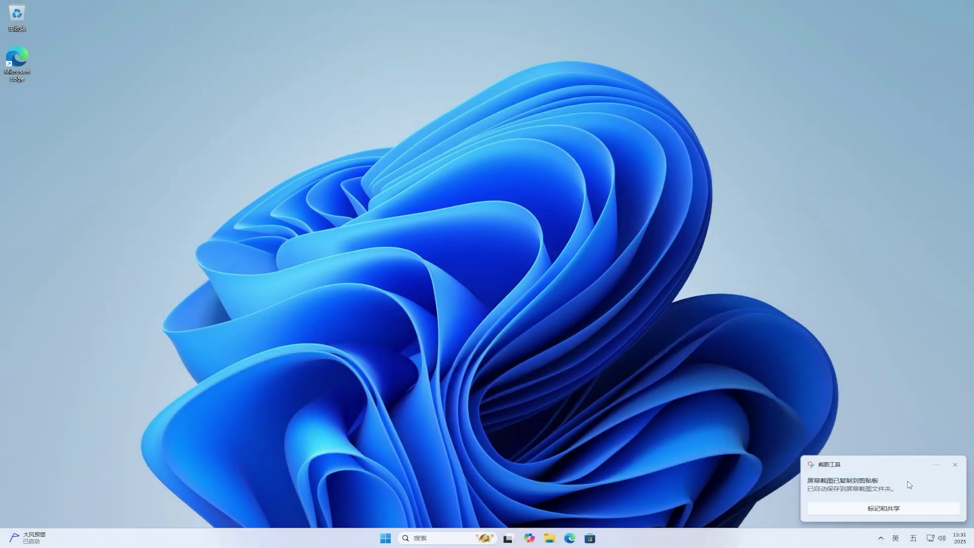
click(907, 484)
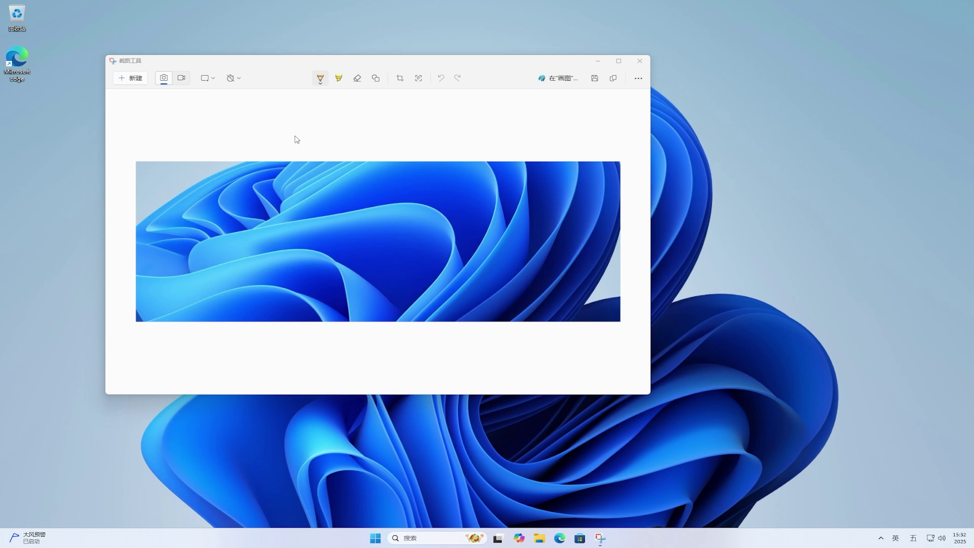
Draw a red box and a red circle on the snip, then close the editor.
click(320, 79)
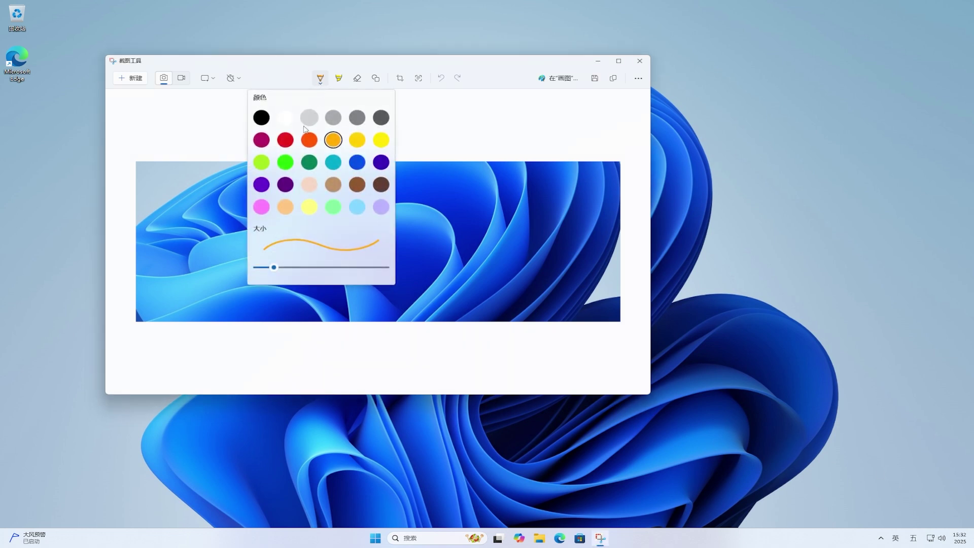
click(285, 140)
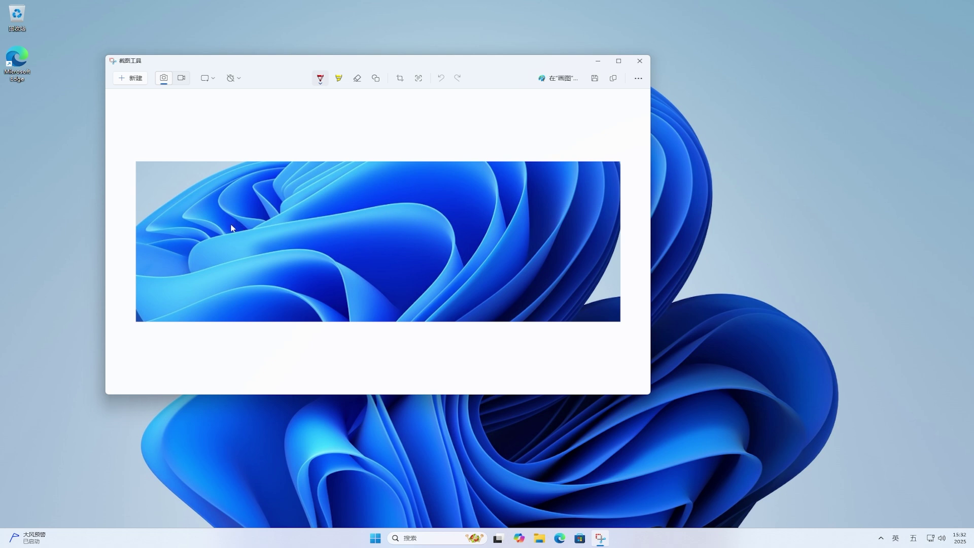
drag(279, 224, 249, 227)
mouse_move(407, 222)
mouse_down()
mouse_move(381, 254)
mouse_move(428, 241)
mouse_move(418, 229)
mouse_up()
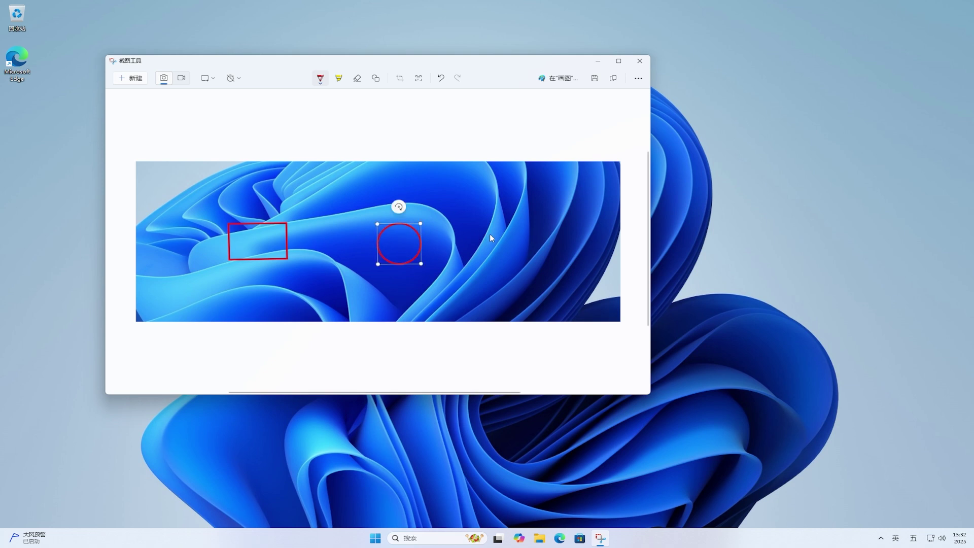
click(640, 61)
Open the Microsoft.ScreenSketch MSIXBUNDLE package from the Downloads folder in File Explorer.
click(548, 538)
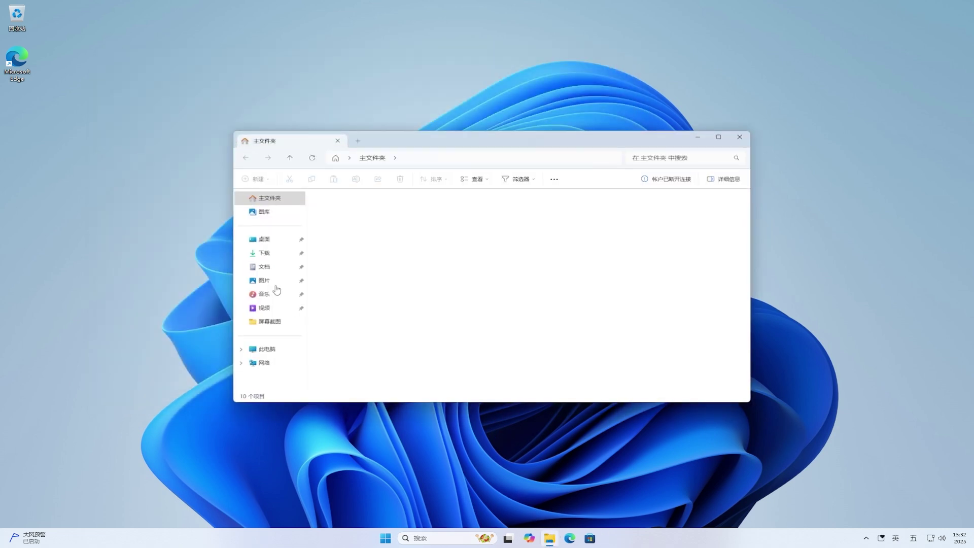
click(264, 255)
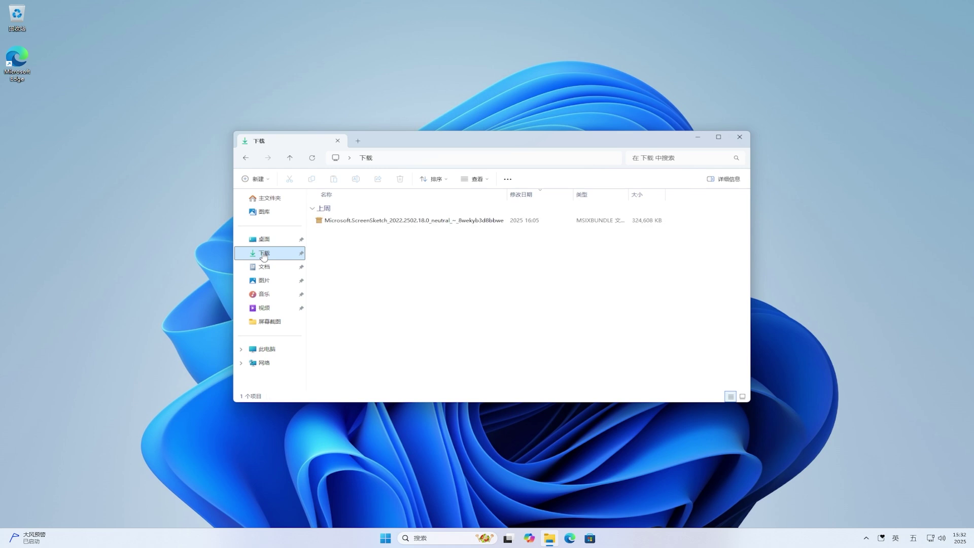
click(444, 223)
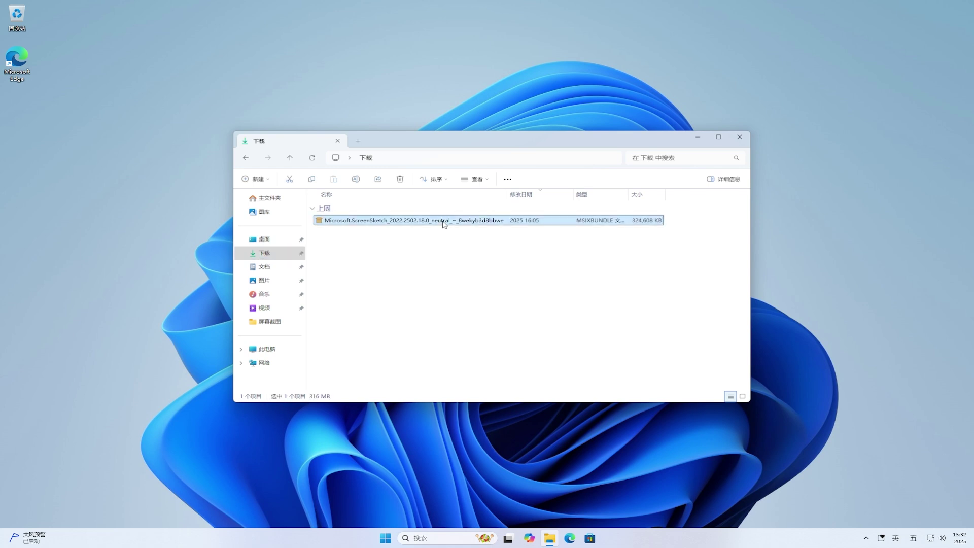
double_click(445, 224)
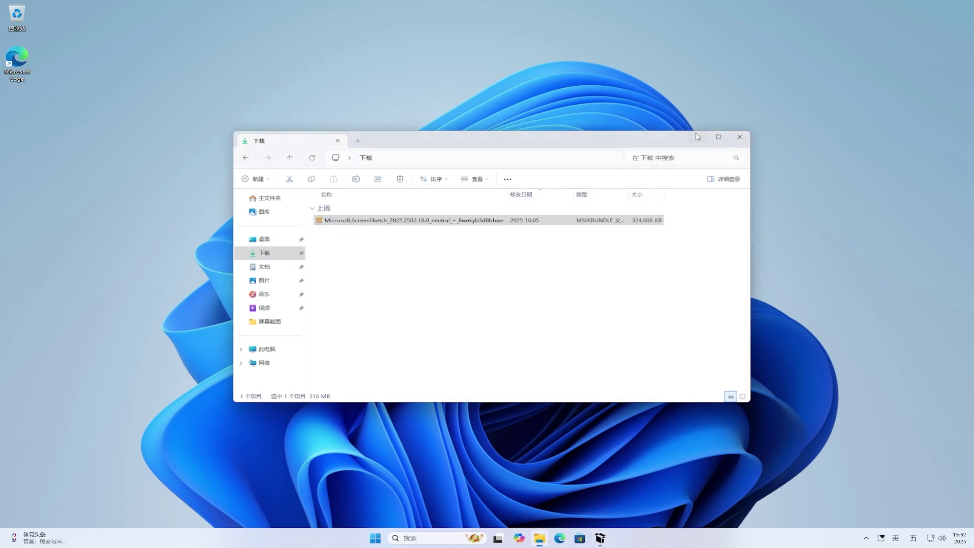
Reinstall Snipping Tool 11.2502.18.0 through App Installer, confirm it, and launch it.
click(697, 136)
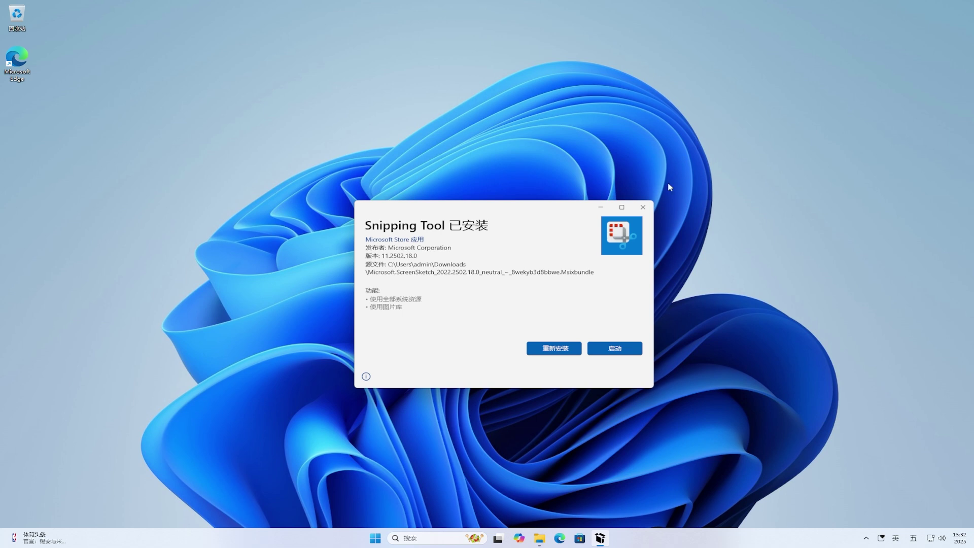
click(561, 350)
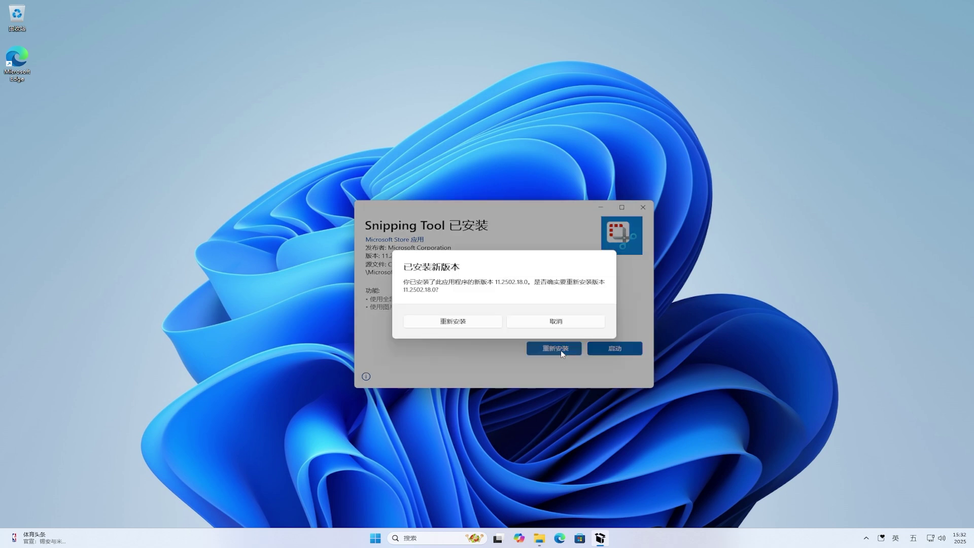
click(487, 325)
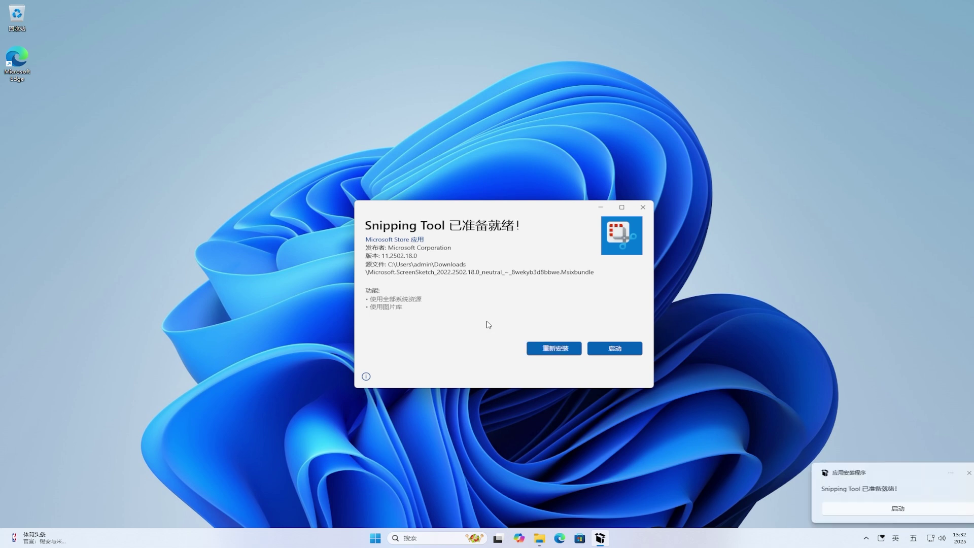
click(641, 354)
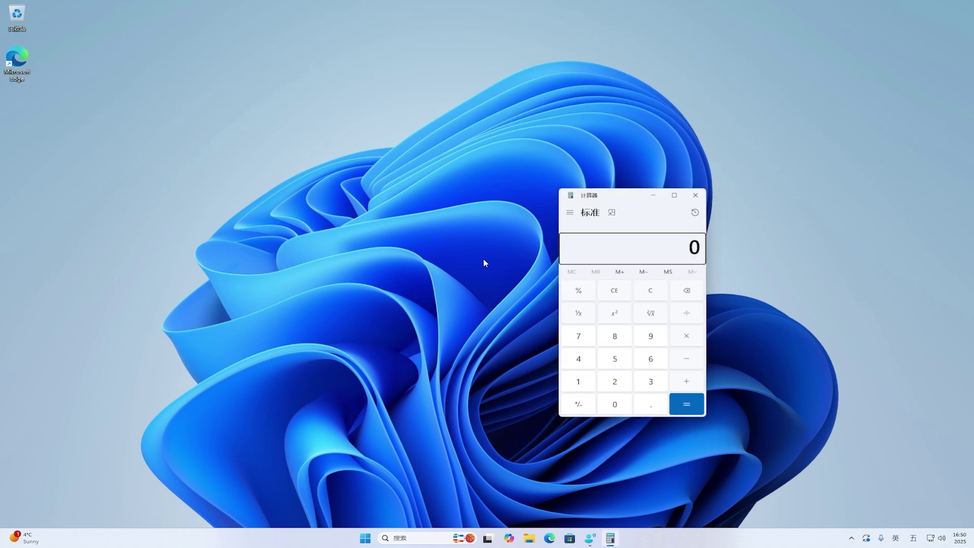
Minimise the Calculator window to the taskbar with Win+D.
key(super+d)
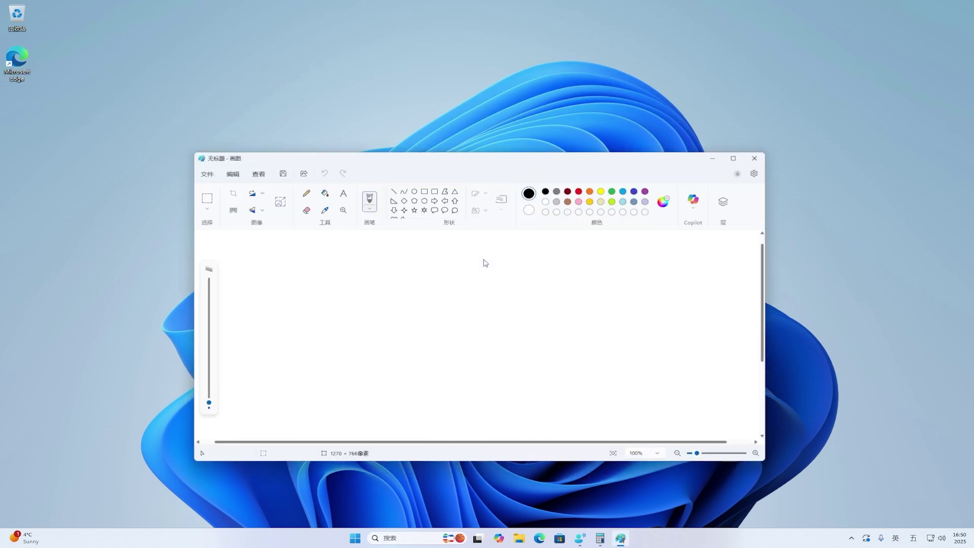
Minimise the Paint window to the taskbar with Win+D.
key(super+d)
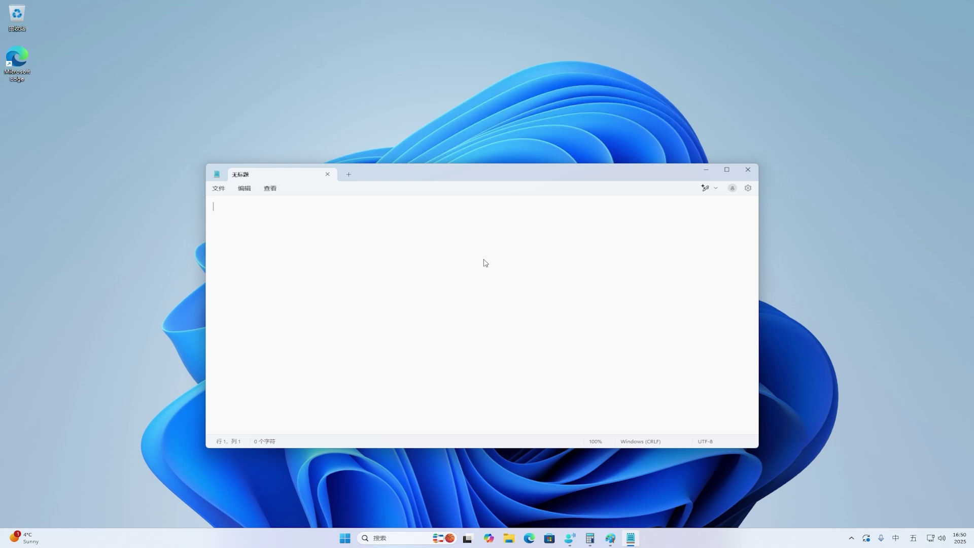
Type the poem from 床前明月光， to 低头思故乡！ on separate lines, then minimise Notepad.
text(床前明月光，)
key(Return)
text(疑是地上霜， )
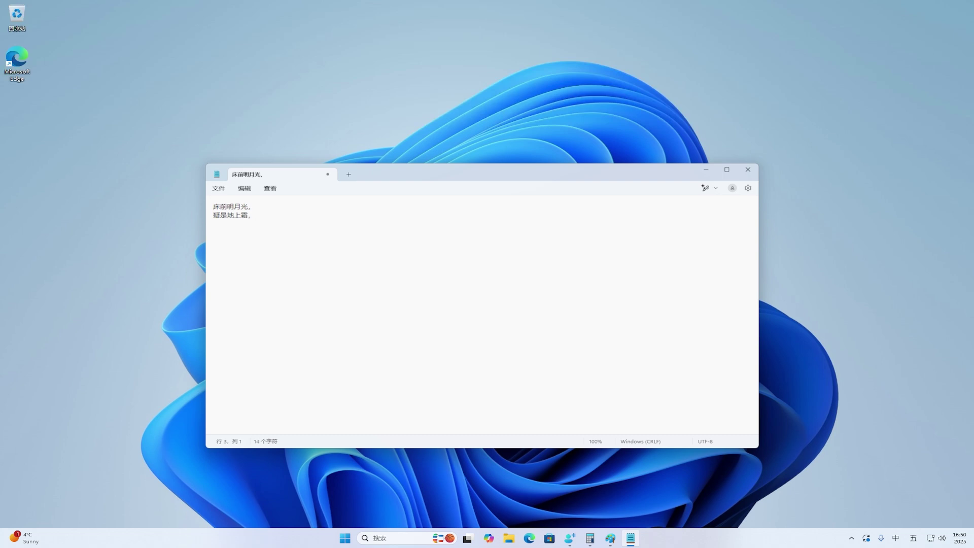
text(举头望明月，)
key(Return)
text(低头思故乡！)
key(super+d)
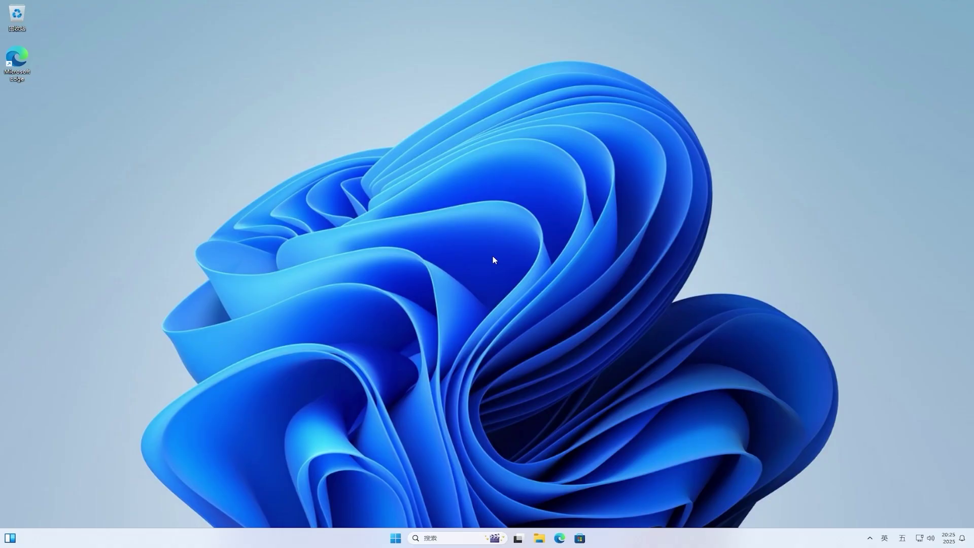
Open Settings, go to Windows 更新, and open the Windows 预览体验计划 page.
click(397, 538)
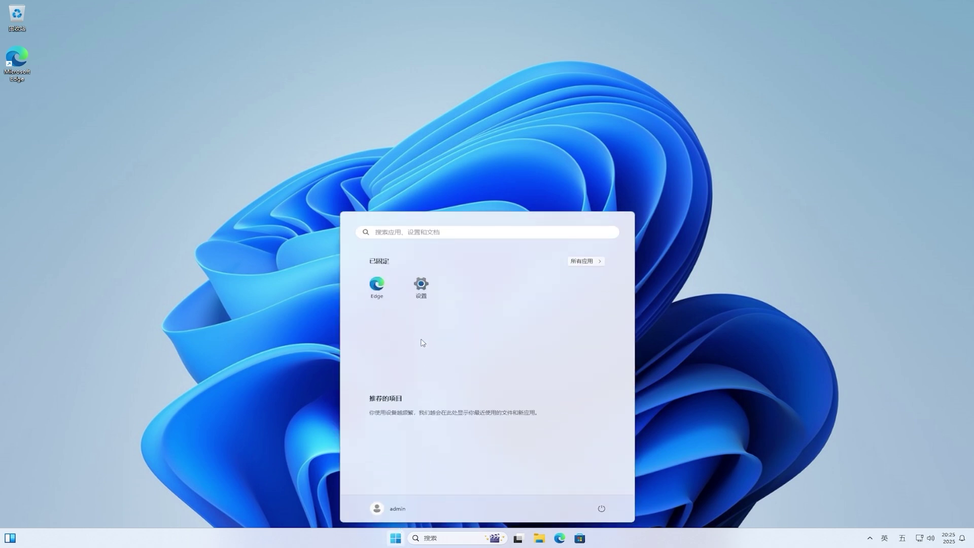
click(424, 288)
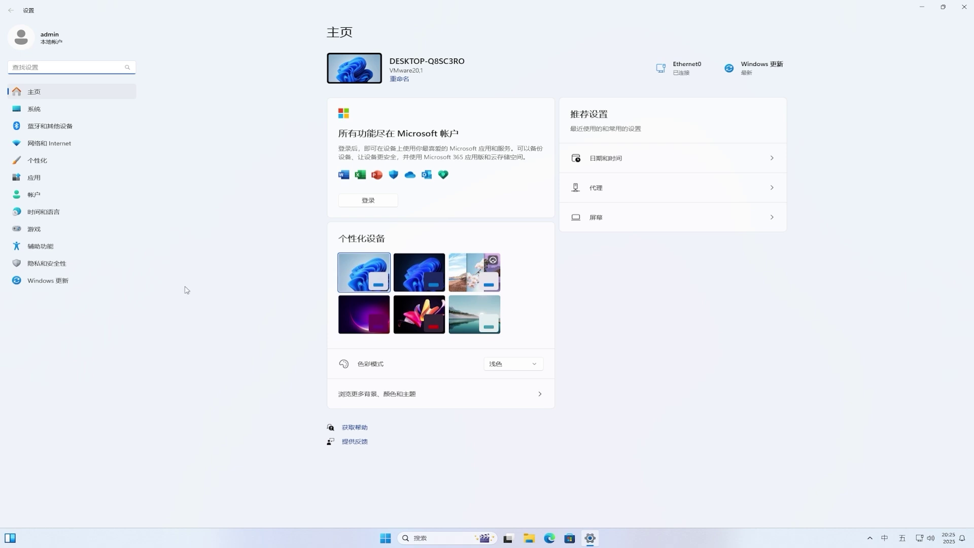
click(62, 284)
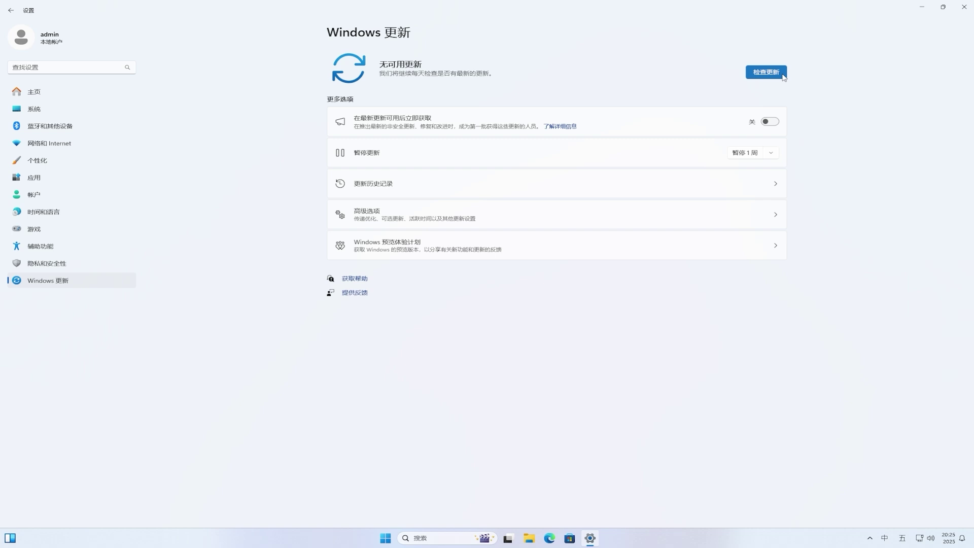
click(406, 246)
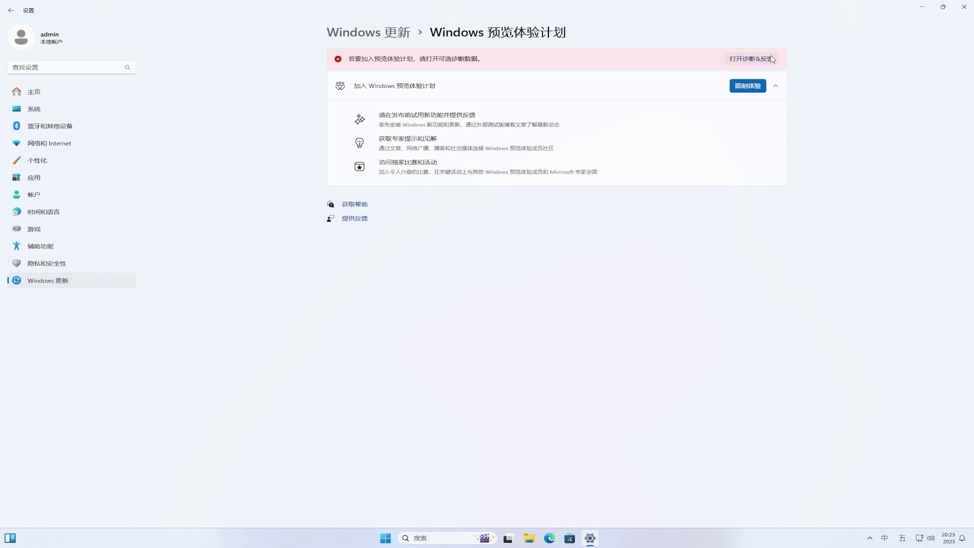
Turn on 发送可选诊断数据 in Diagnostics & feedback and return to the Insider page.
click(751, 59)
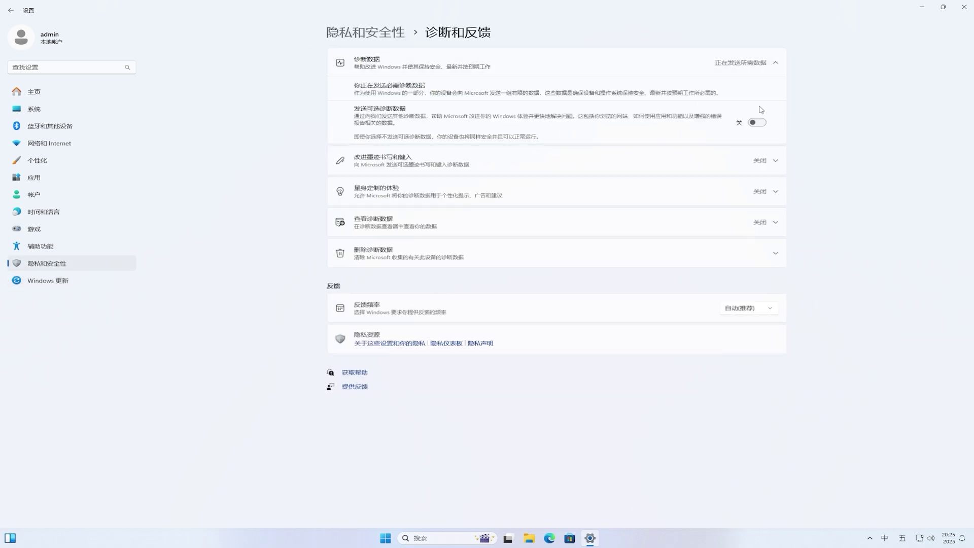
click(759, 122)
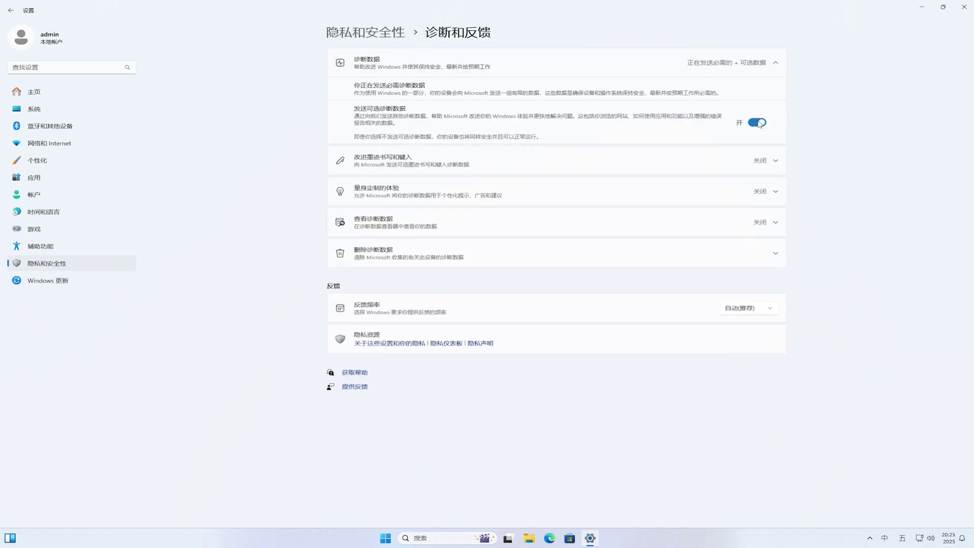
click(12, 14)
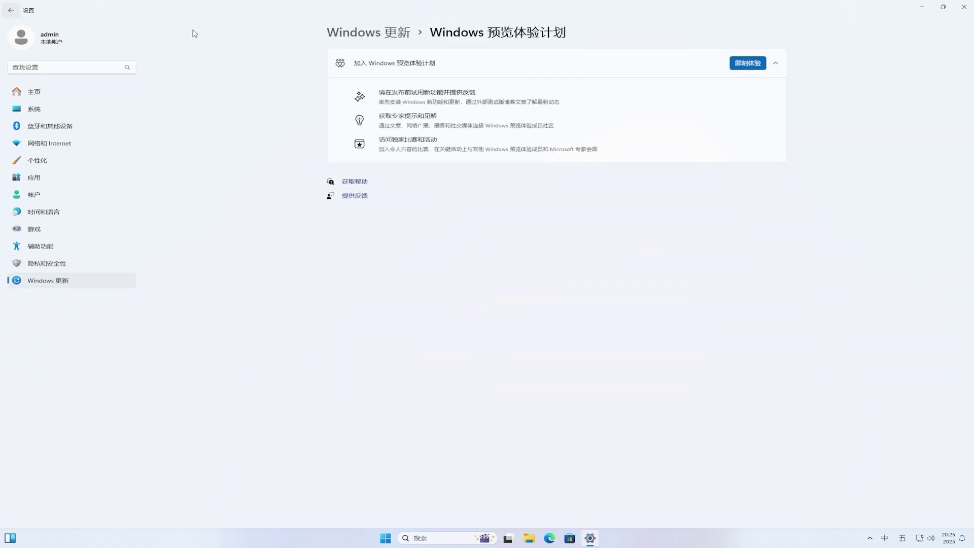
Start joining the Insider Program and choose to link a personal Microsoft account.
click(748, 63)
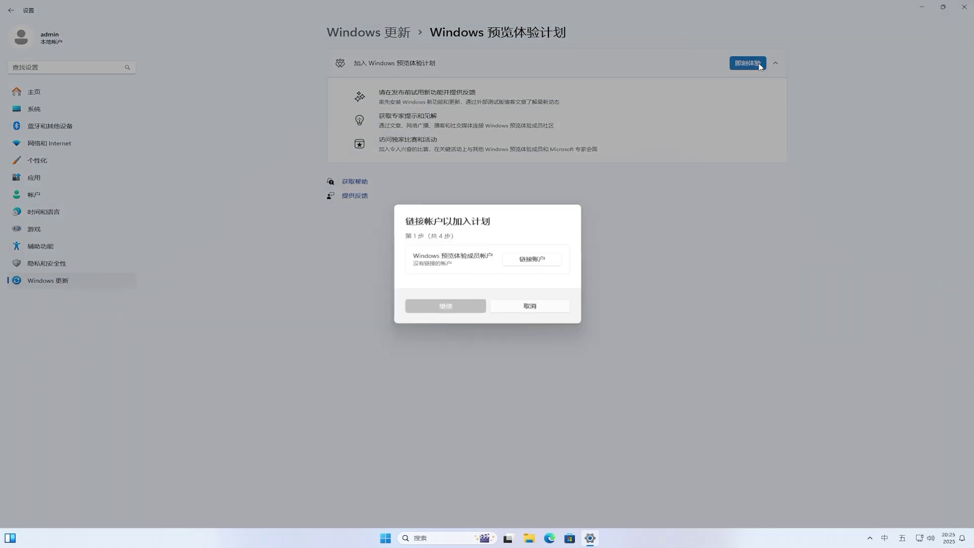
click(546, 262)
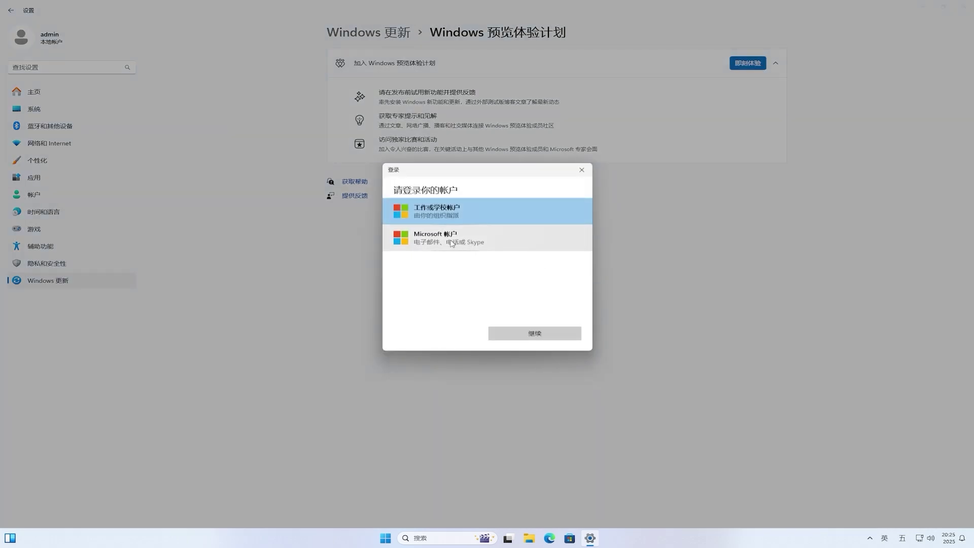
click(452, 242)
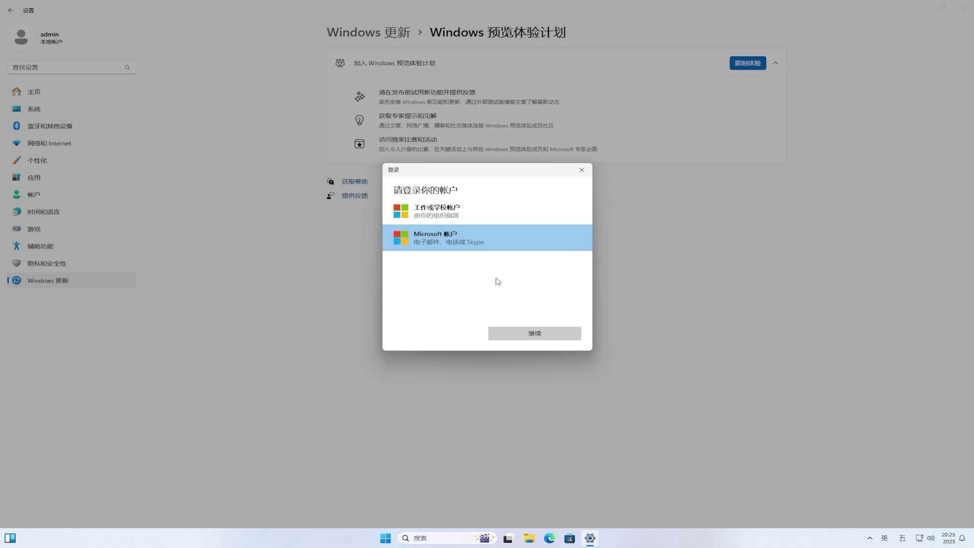
click(571, 334)
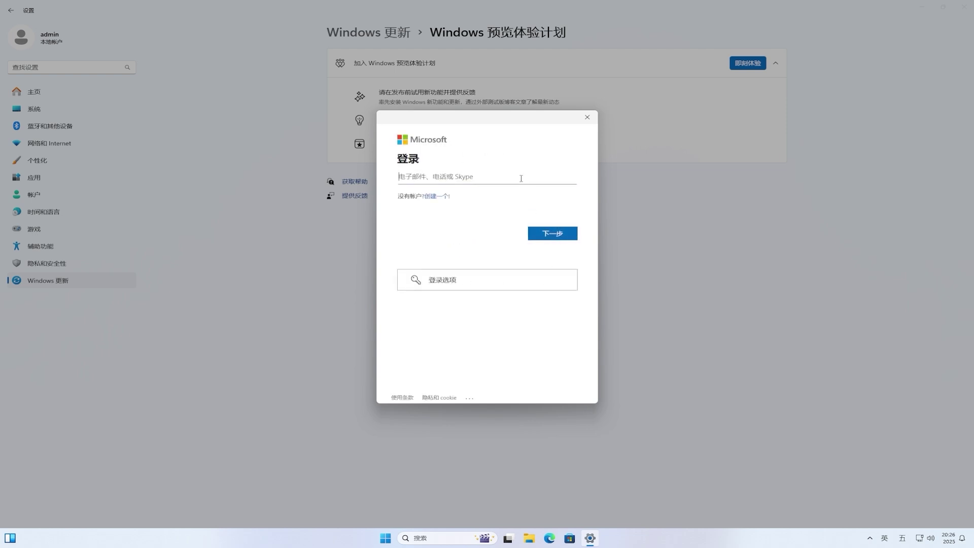
Sign in with the account e-mail and password, choosing 仅限 Microsoft 应用.
click(570, 237)
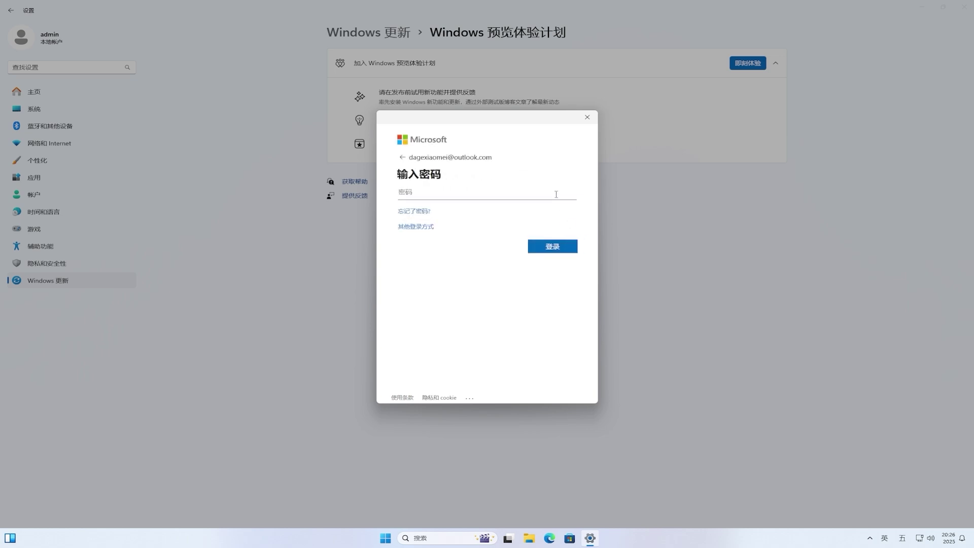
text(•••••••••••••••)
click(562, 248)
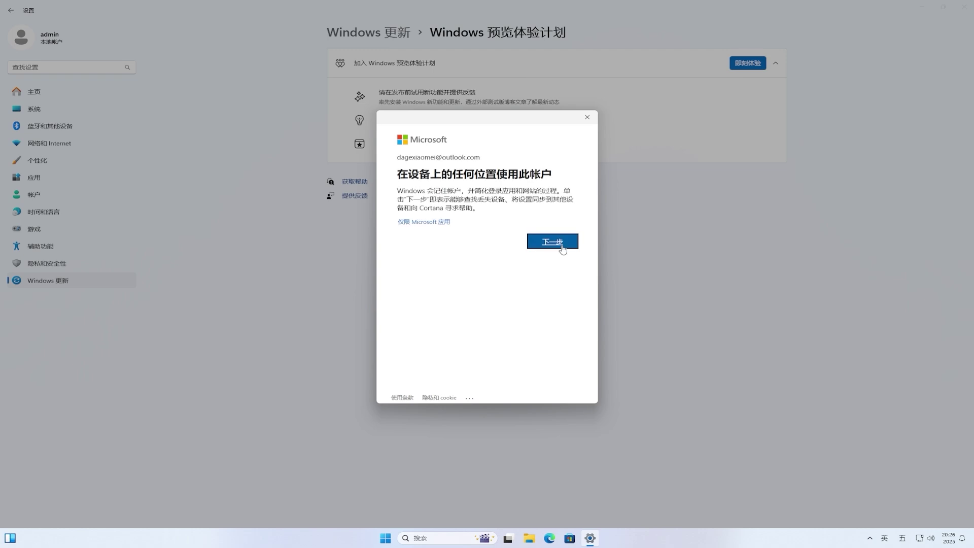
click(412, 224)
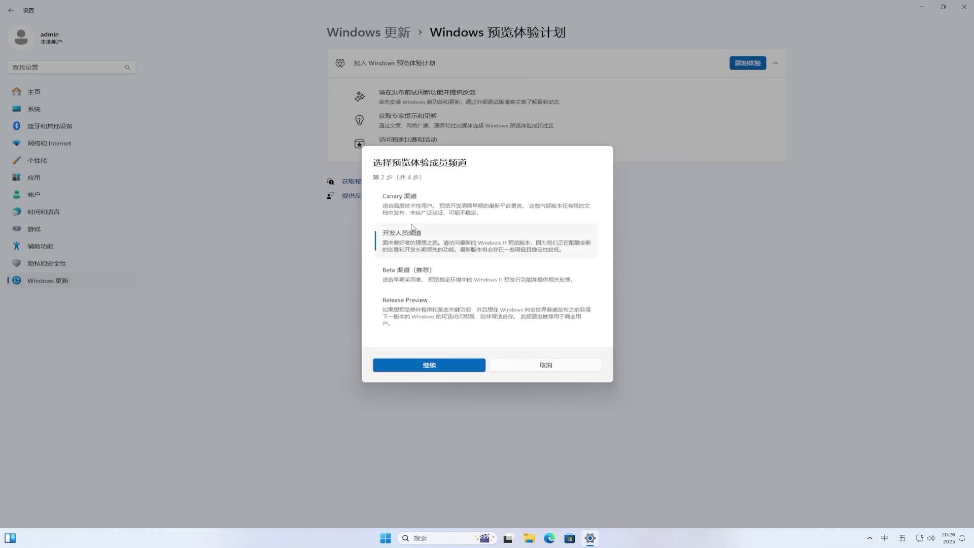
Pick the Beta channel (recommended), then close Settings from the taskbar before enrolment finishes.
click(416, 278)
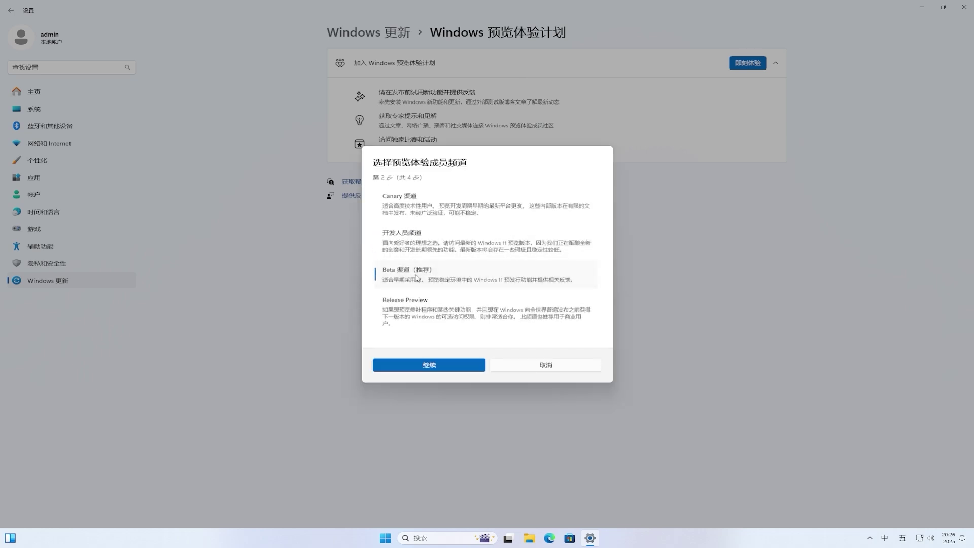
click(447, 373)
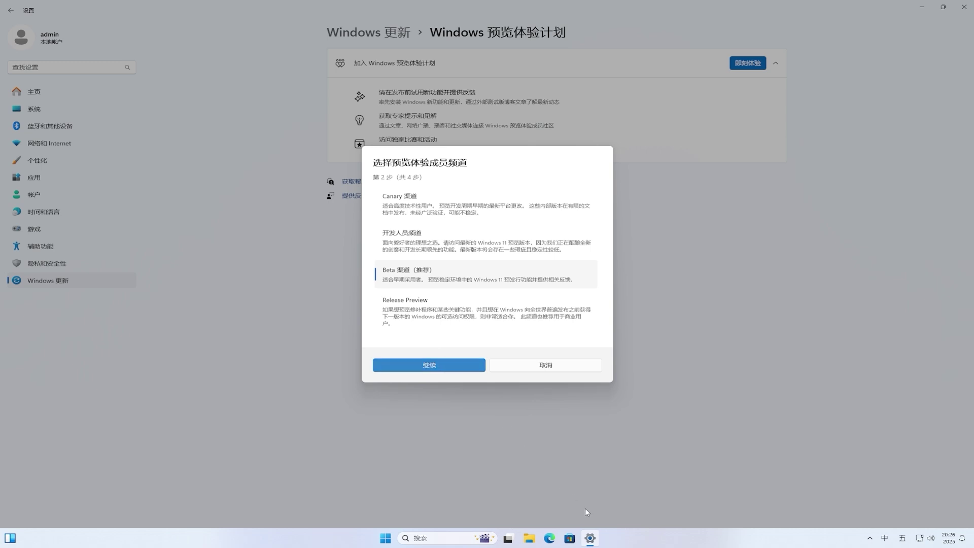
right_click(599, 538)
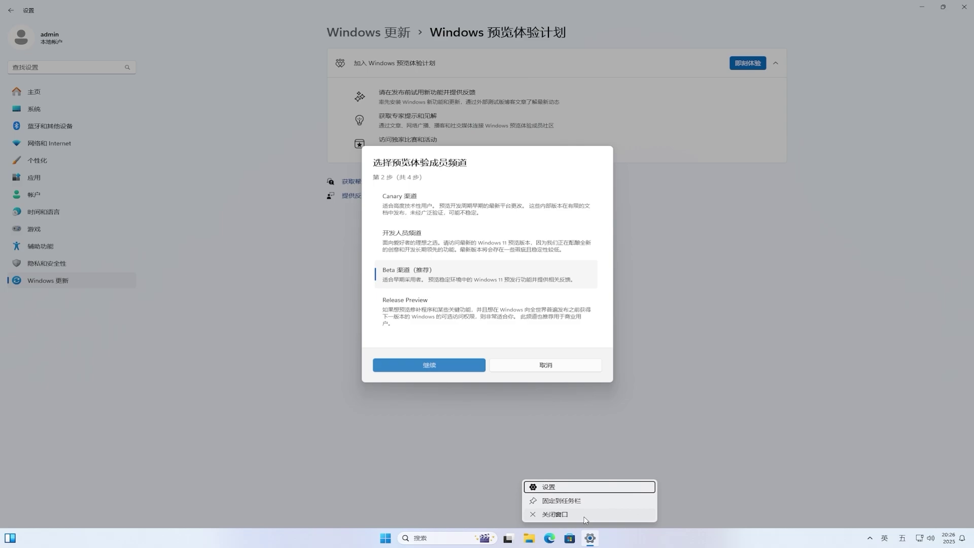
click(555, 514)
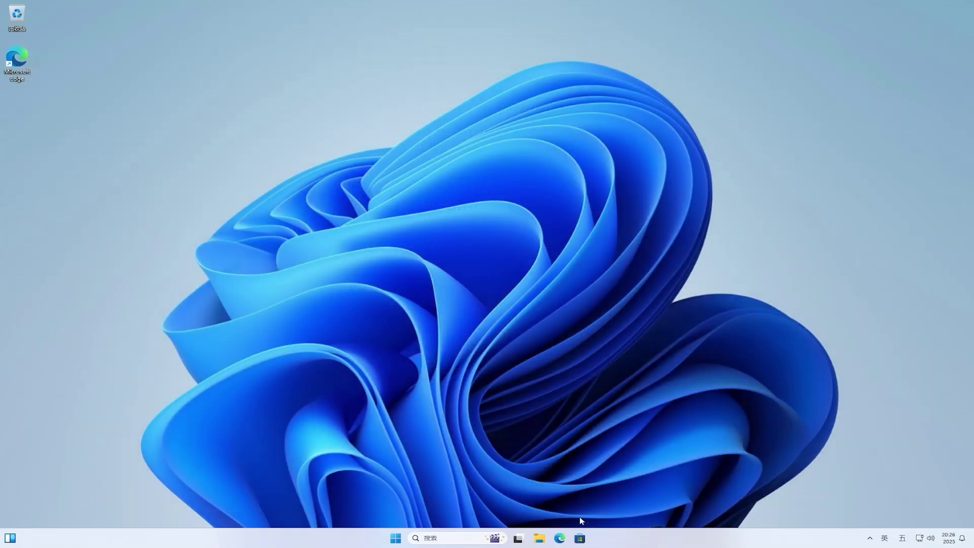
Reopen Settings from Start and go to Windows Update > Windows Insider Program.
click(396, 538)
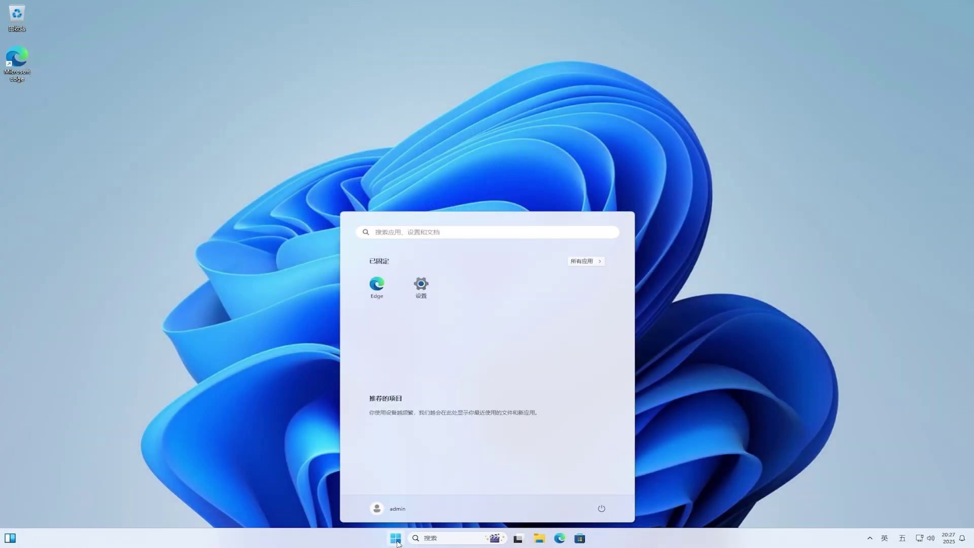
click(420, 286)
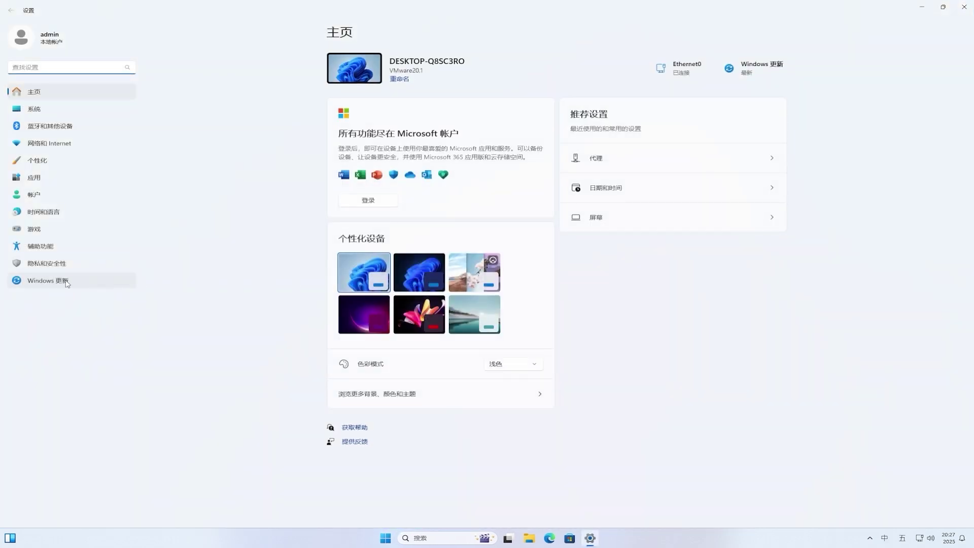
click(67, 283)
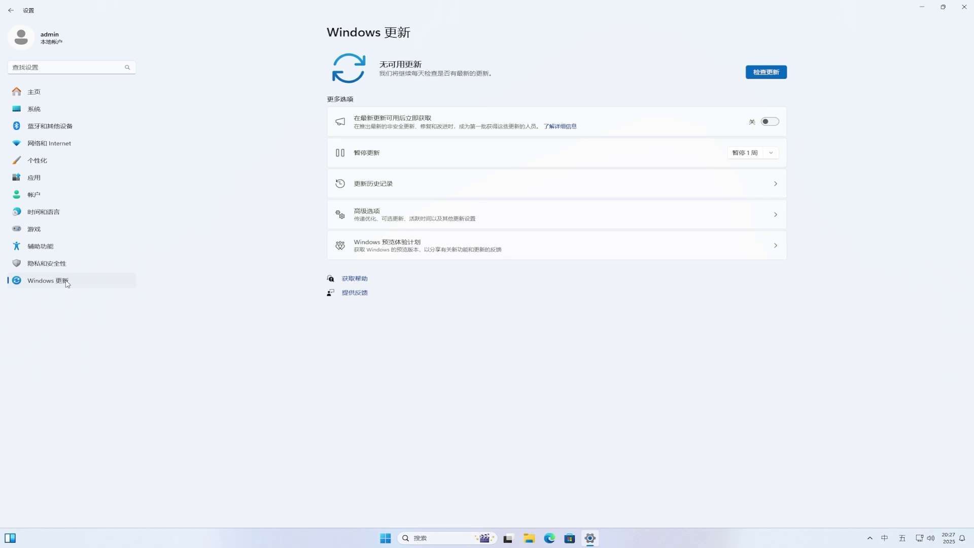
click(495, 253)
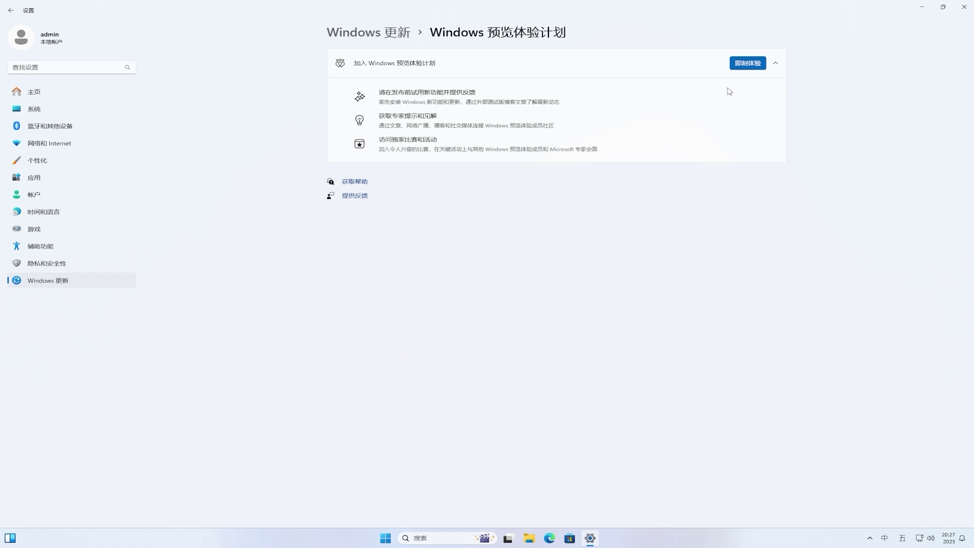
Start joining the Insider Program and link the already signed-in Microsoft account.
click(749, 64)
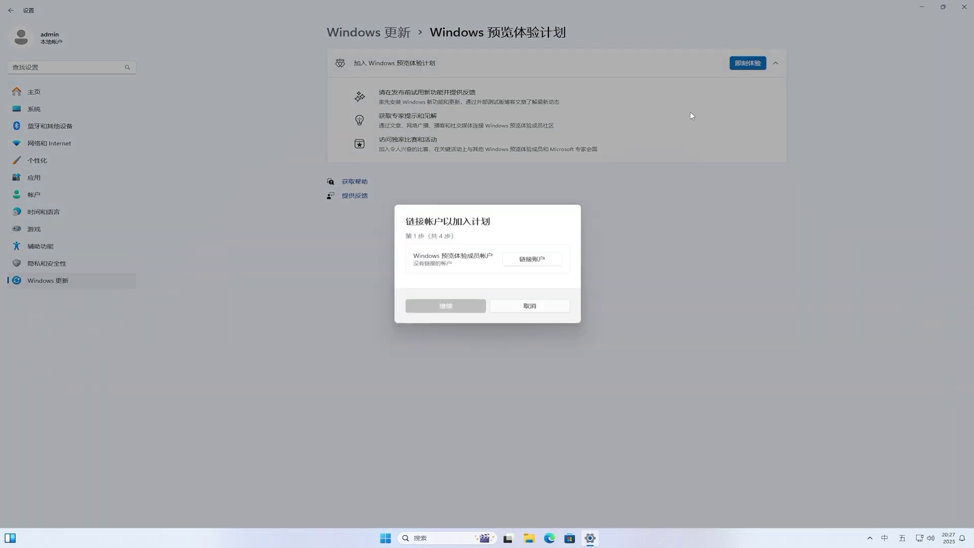
click(536, 259)
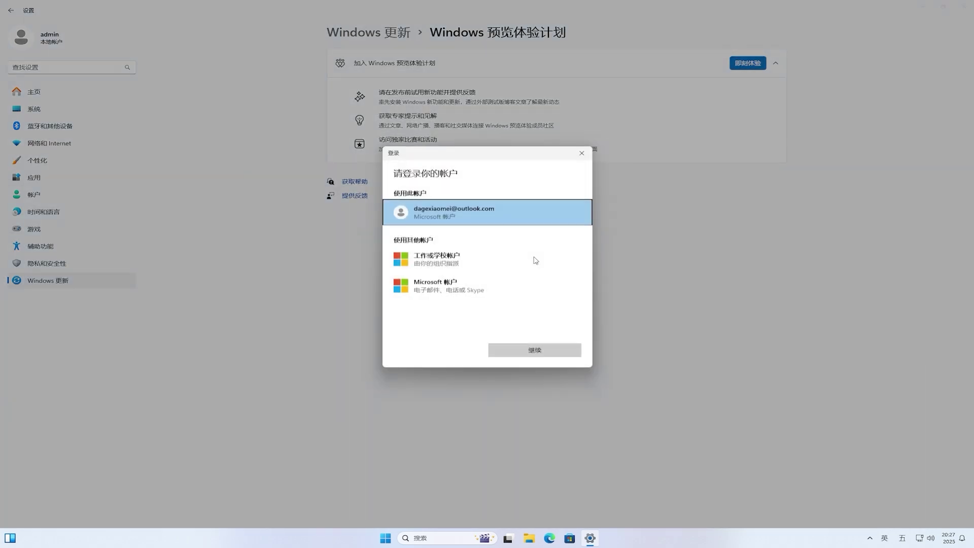
click(472, 213)
click(543, 349)
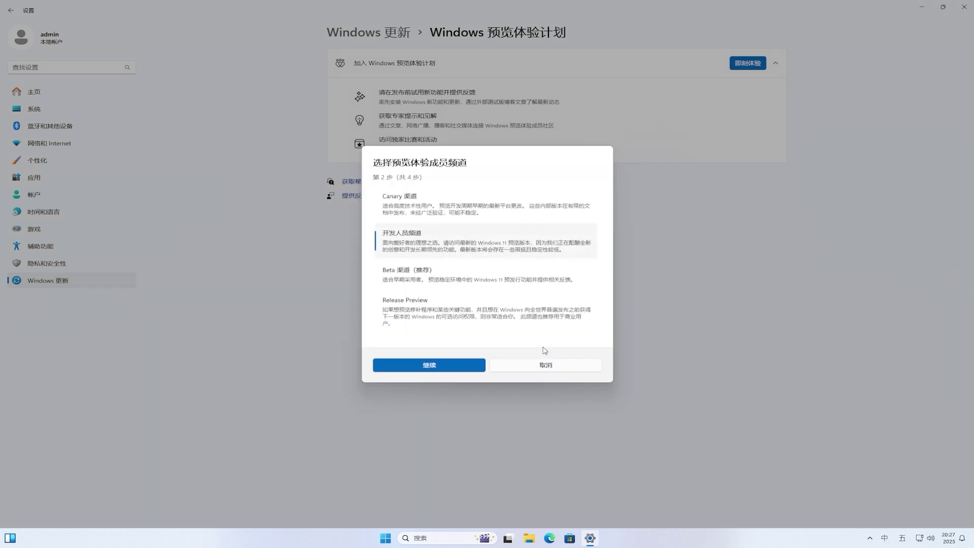
Choose the Beta channel (recommended), accept the agreement, and restart now.
click(417, 278)
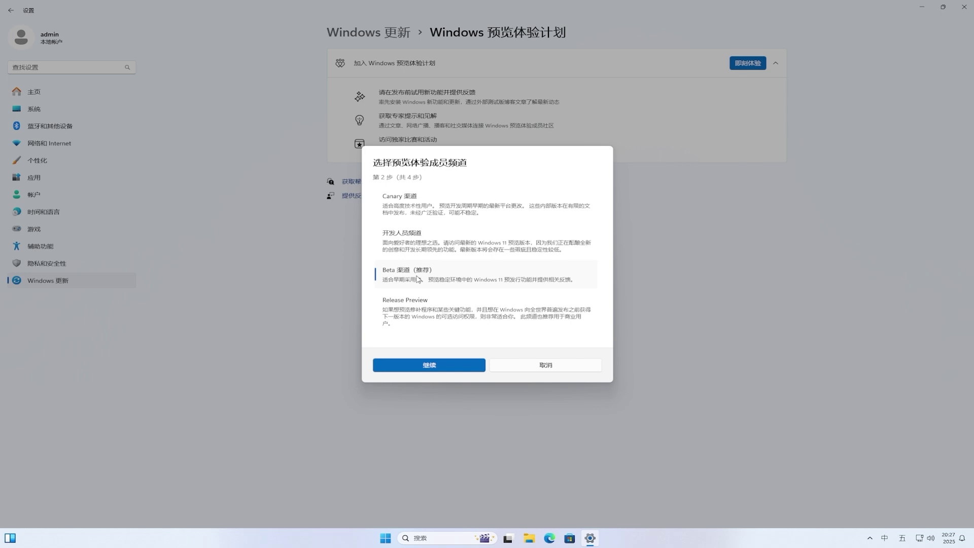
click(467, 364)
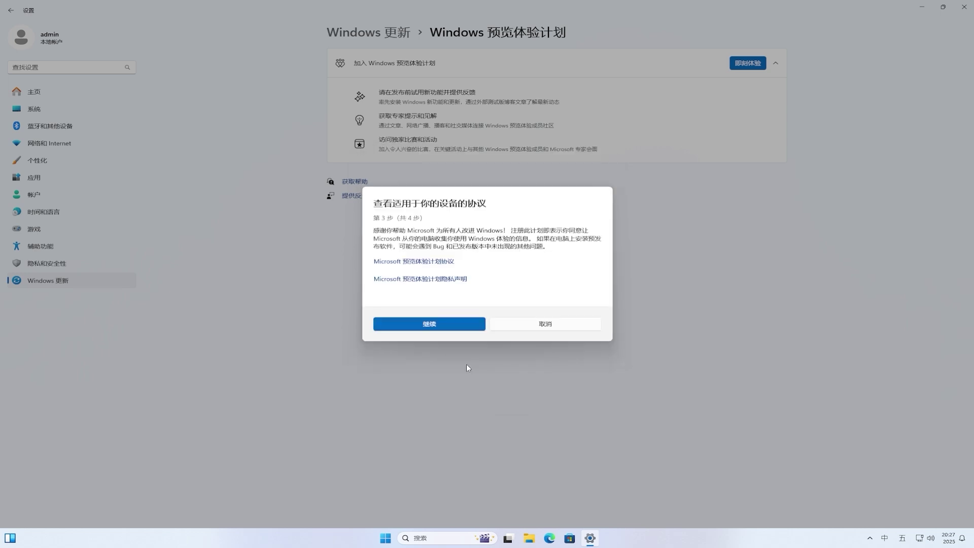
click(442, 324)
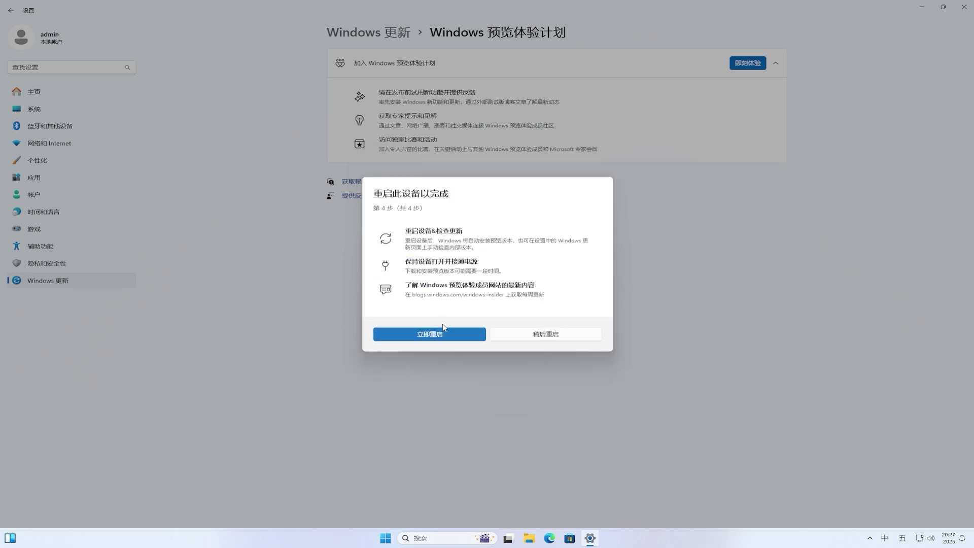
click(457, 336)
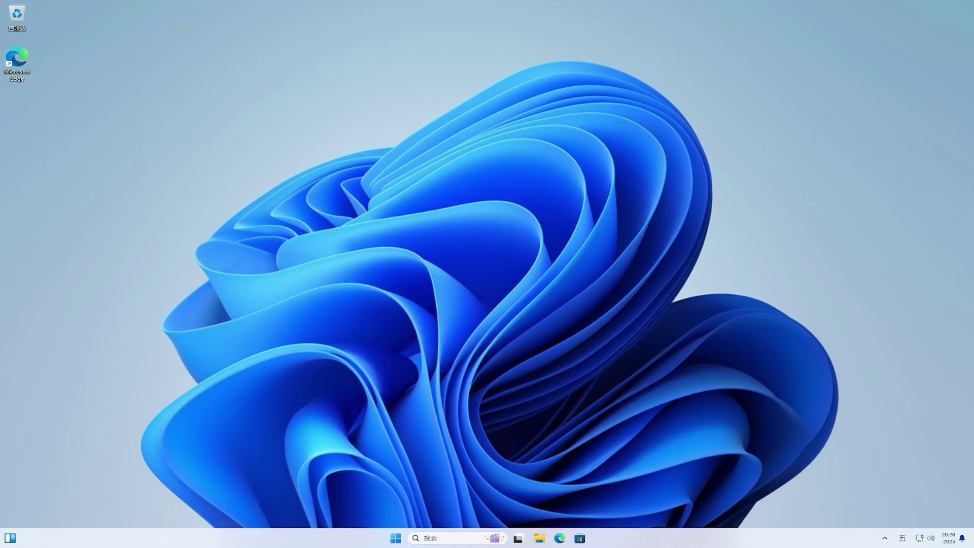
In Settings > Windows Update, turn on getting the latest updates as soon as available.
click(395, 538)
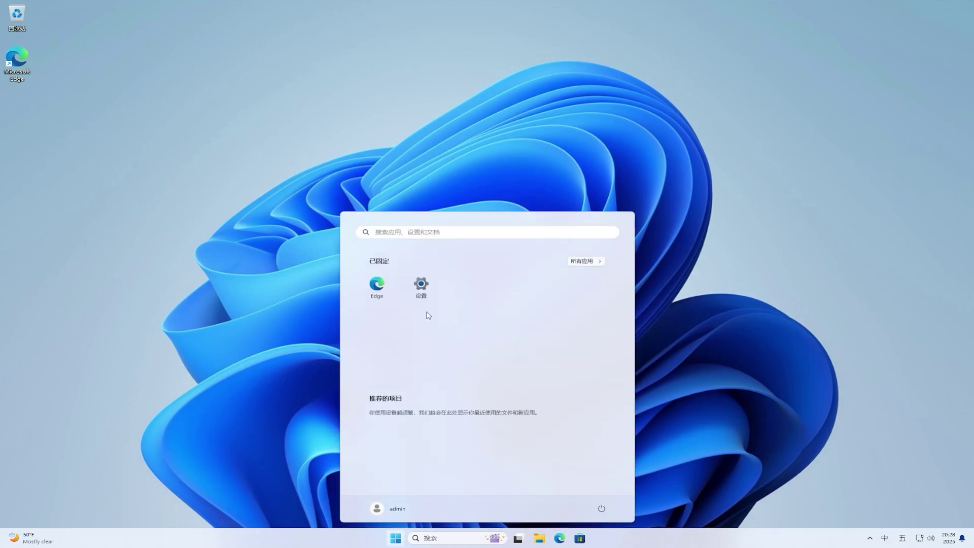
click(428, 291)
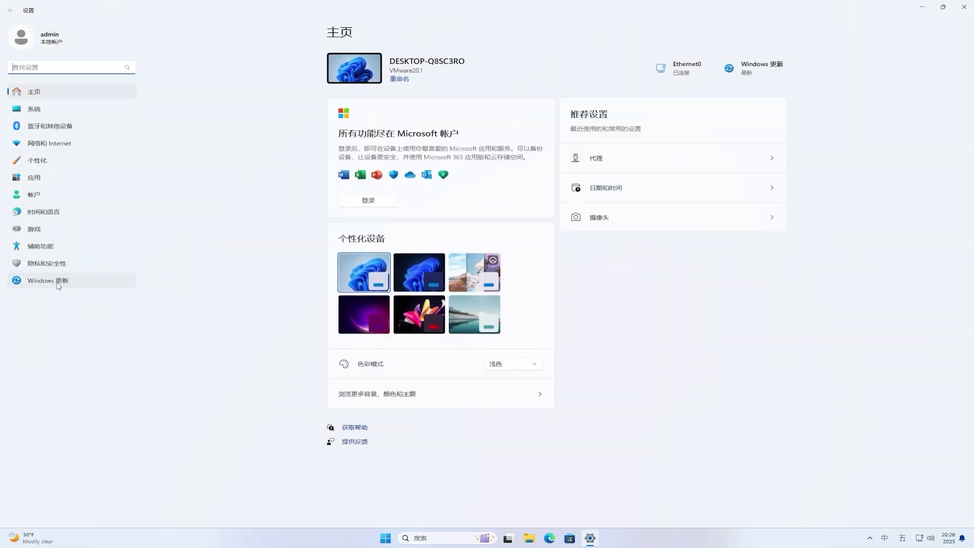
click(59, 286)
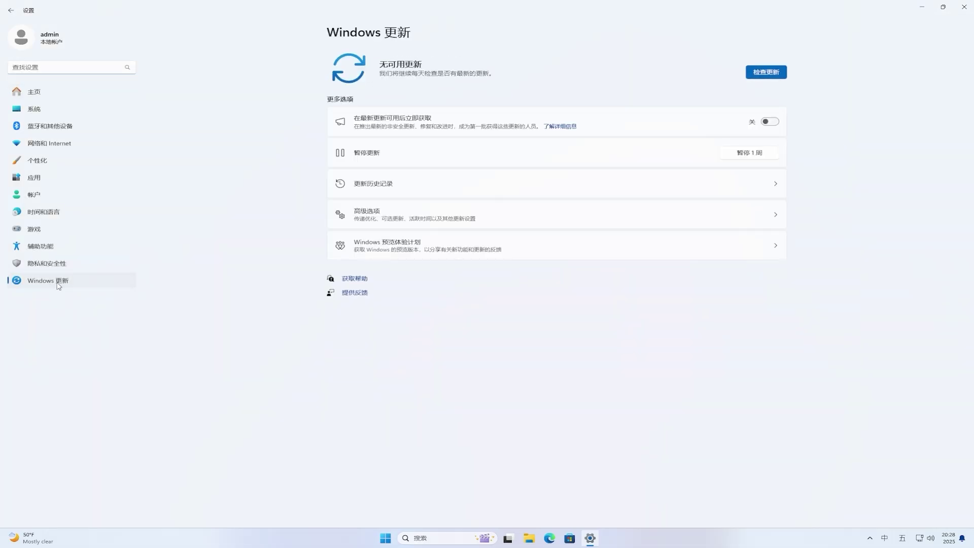
click(772, 122)
Confirm the Insider channel shows Beta, then return to Windows Update.
click(382, 246)
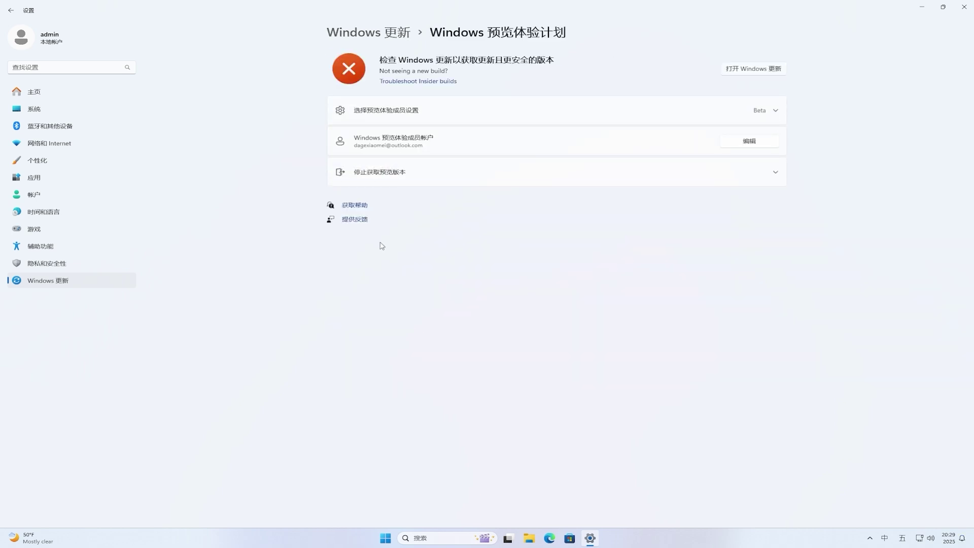
click(778, 112)
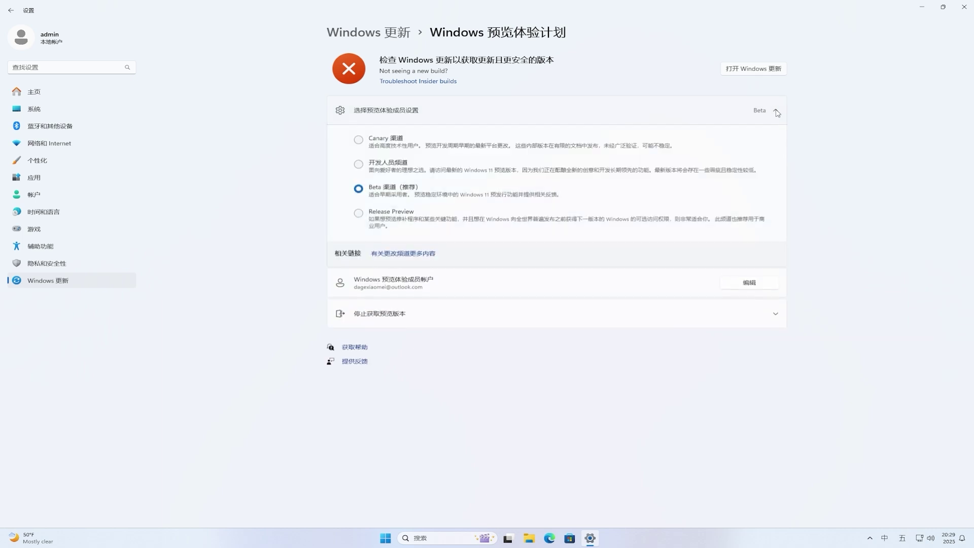
click(757, 70)
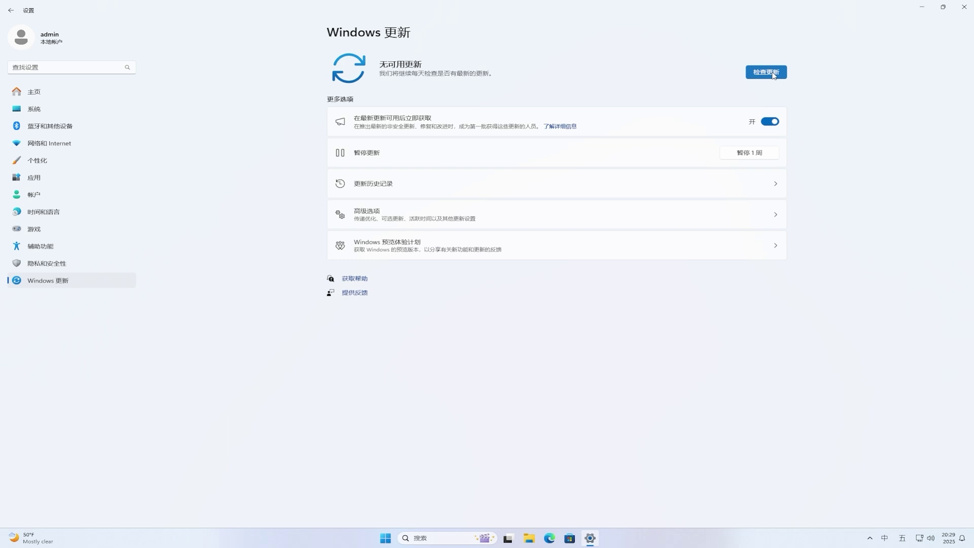
Check for updates and restart to install Insider Preview build 10.0.22635.5090.
click(766, 72)
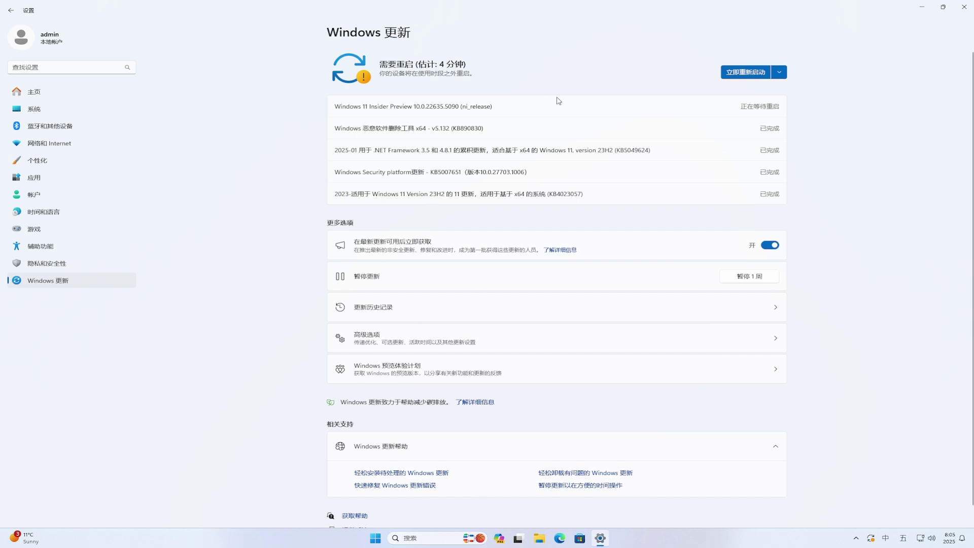
click(746, 73)
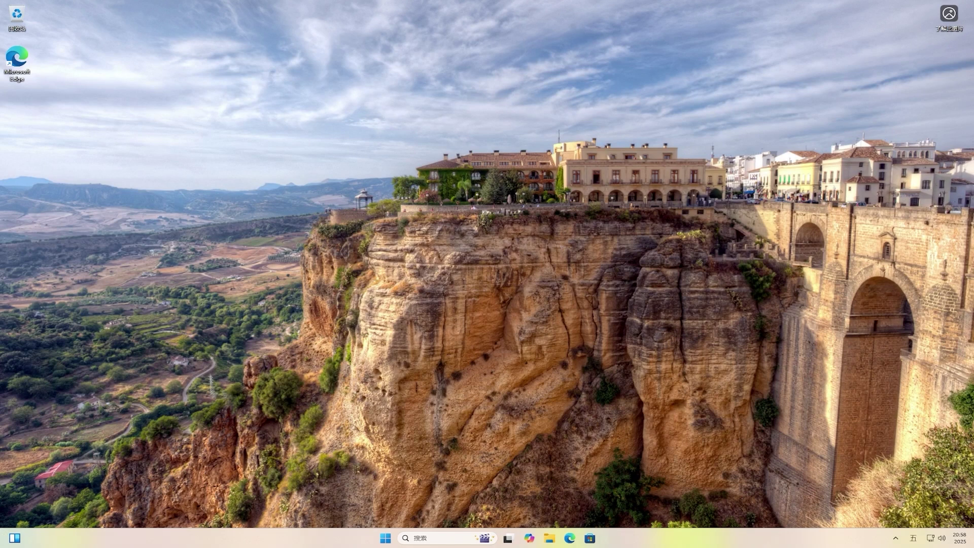
Apply the blue Windows bloom theme via Personalize, then close Settings.
right_click(462, 241)
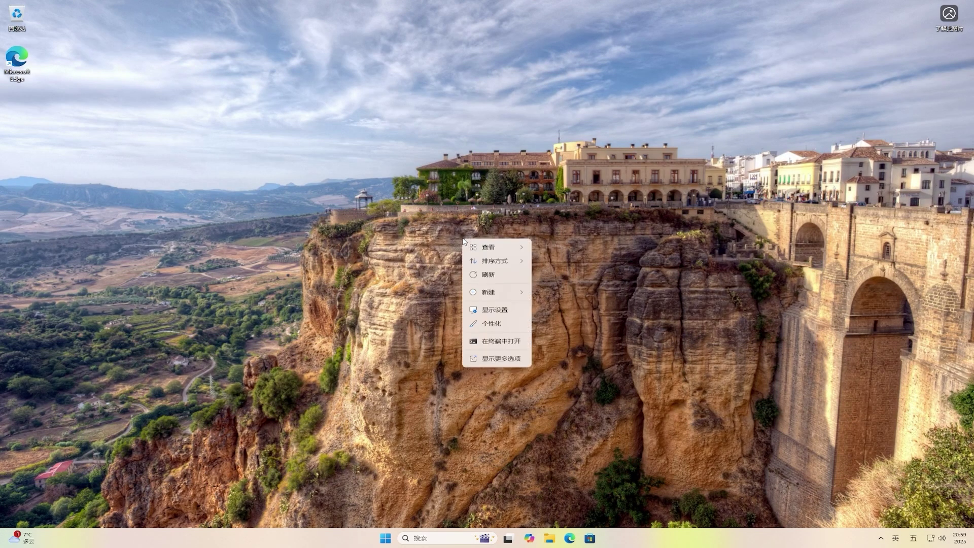
click(504, 323)
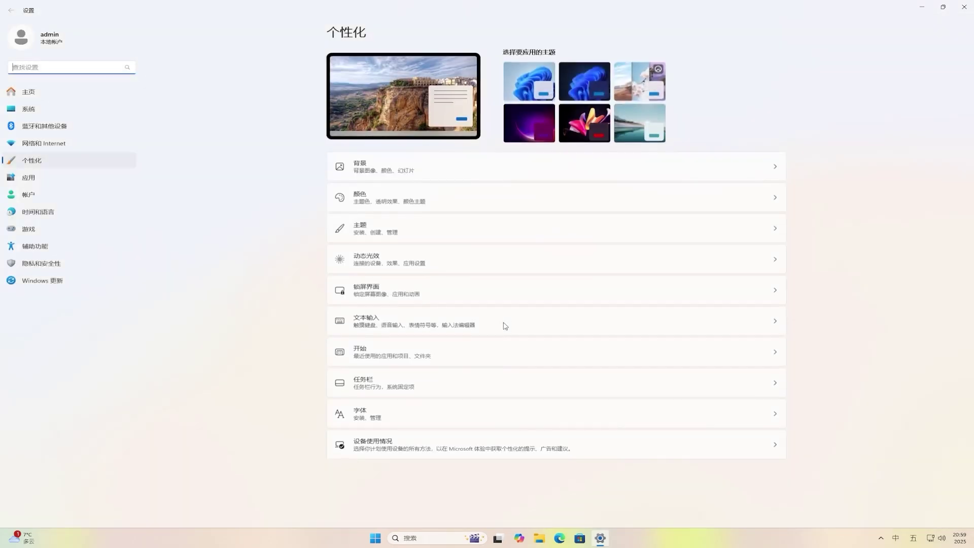
click(528, 79)
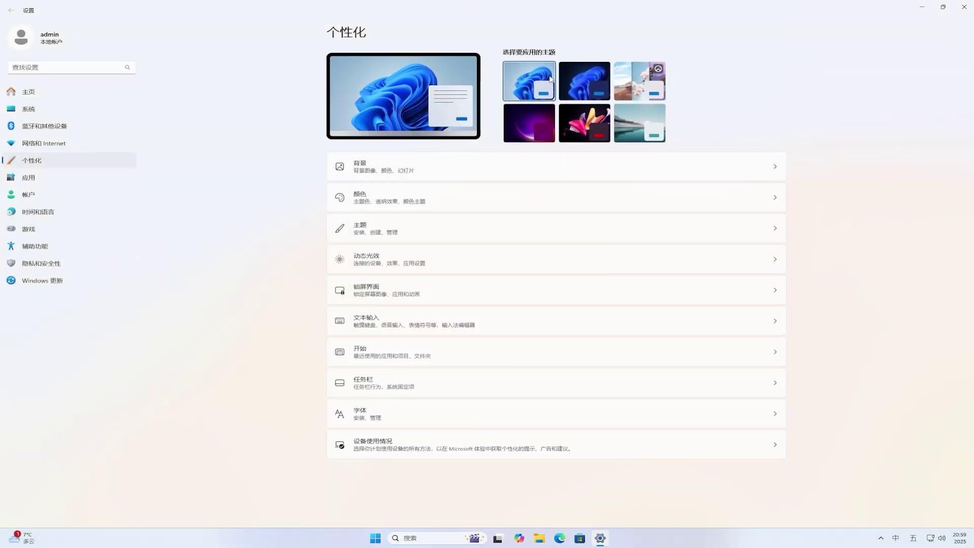
click(966, 9)
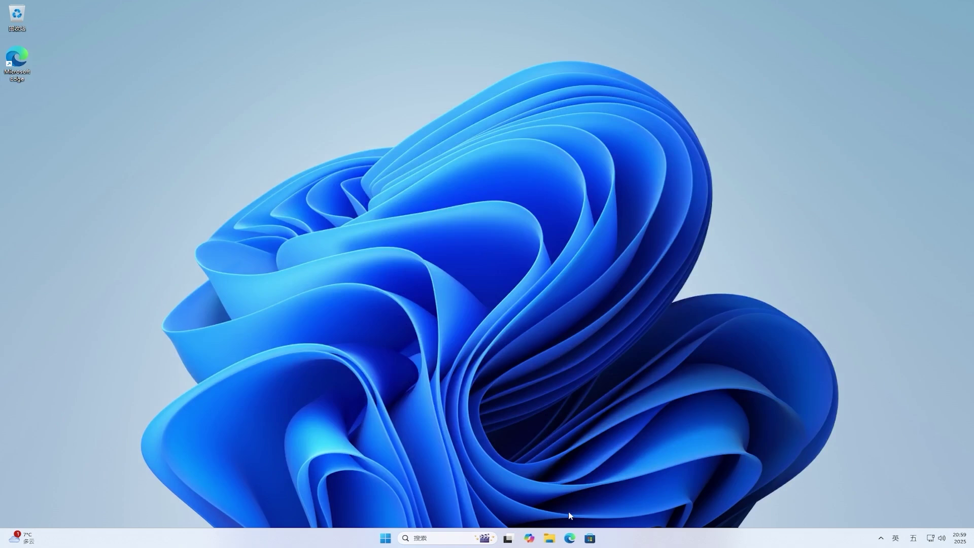
Open C: Properties from This PC and go through Details to the Temporary files list (133 MB).
click(552, 538)
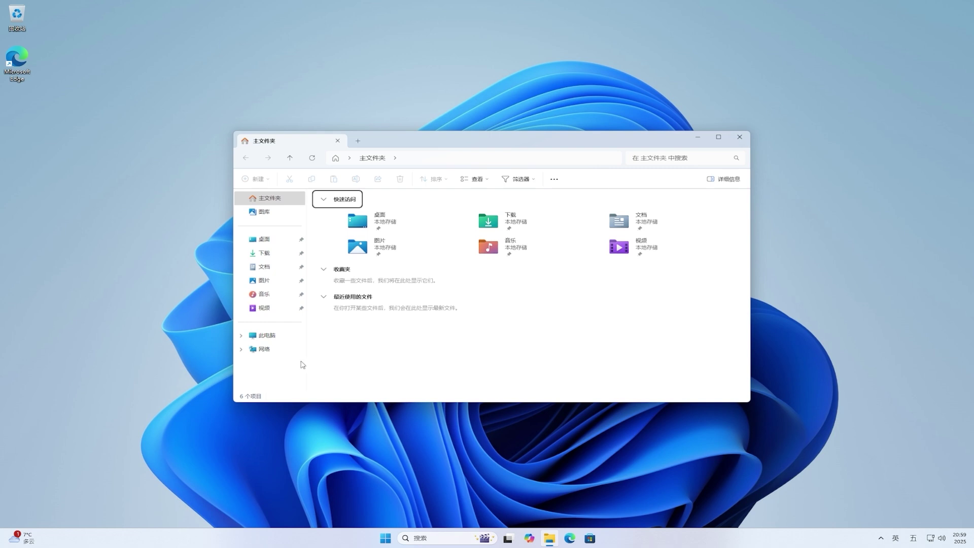
click(265, 335)
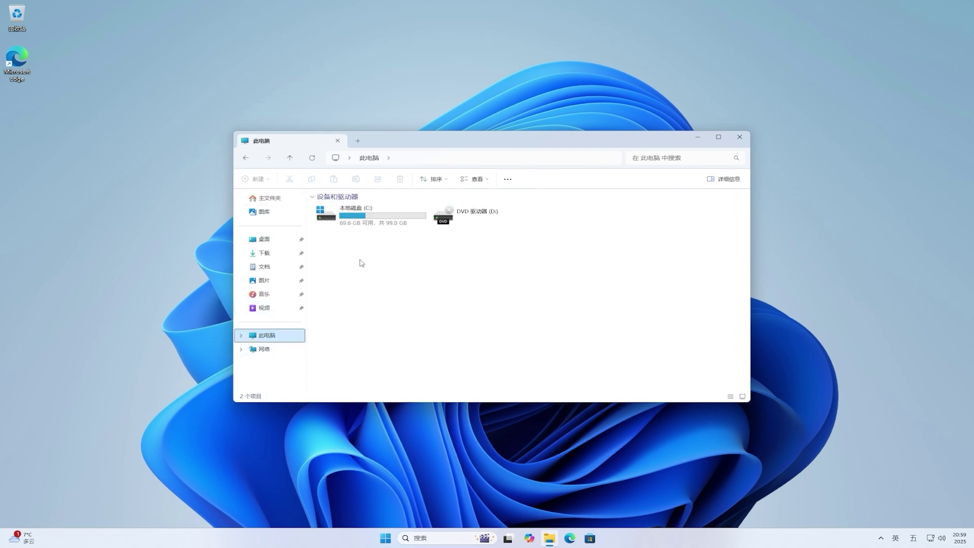
right_click(403, 218)
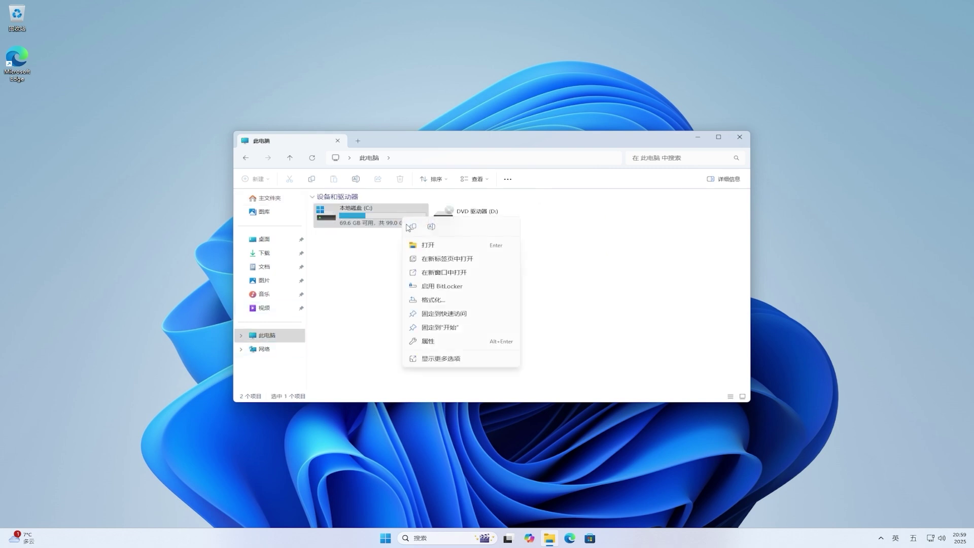
click(491, 342)
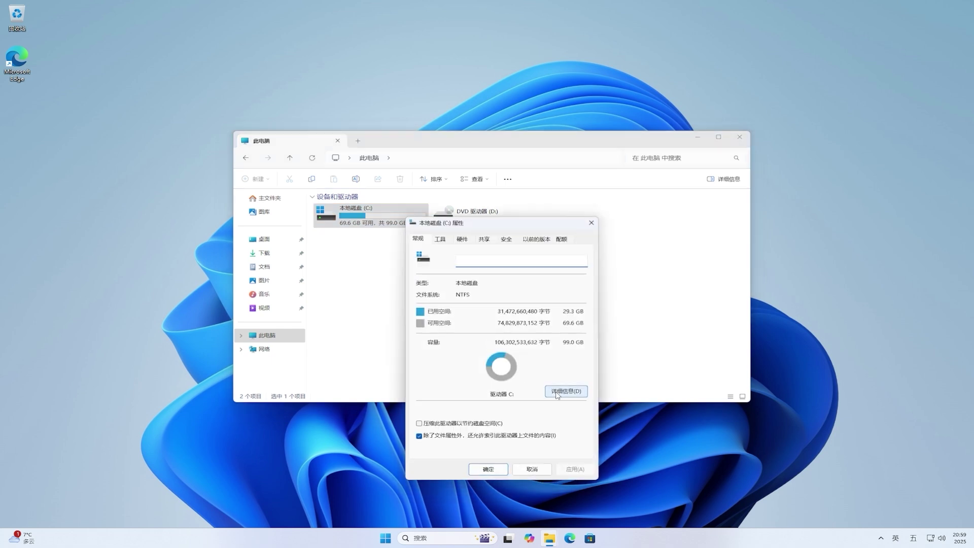
click(557, 391)
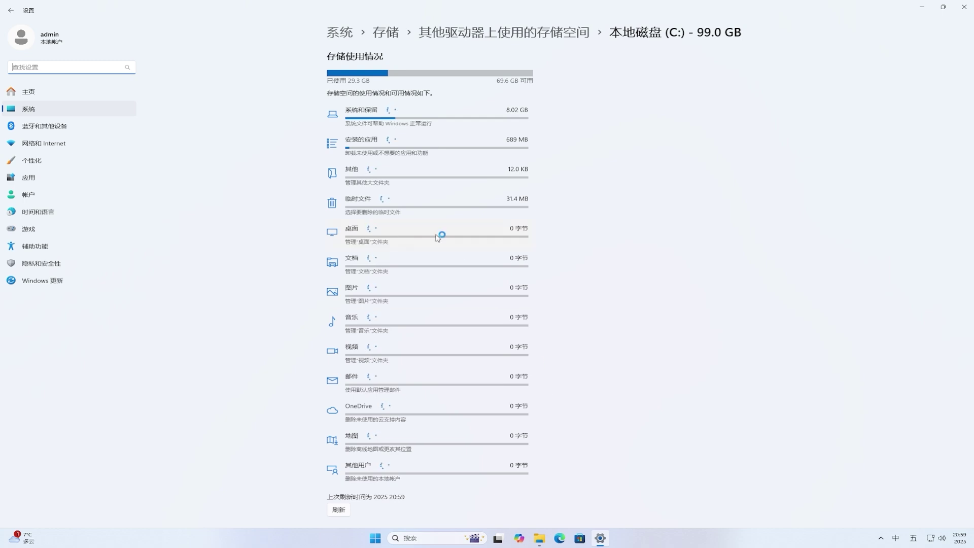
click(424, 208)
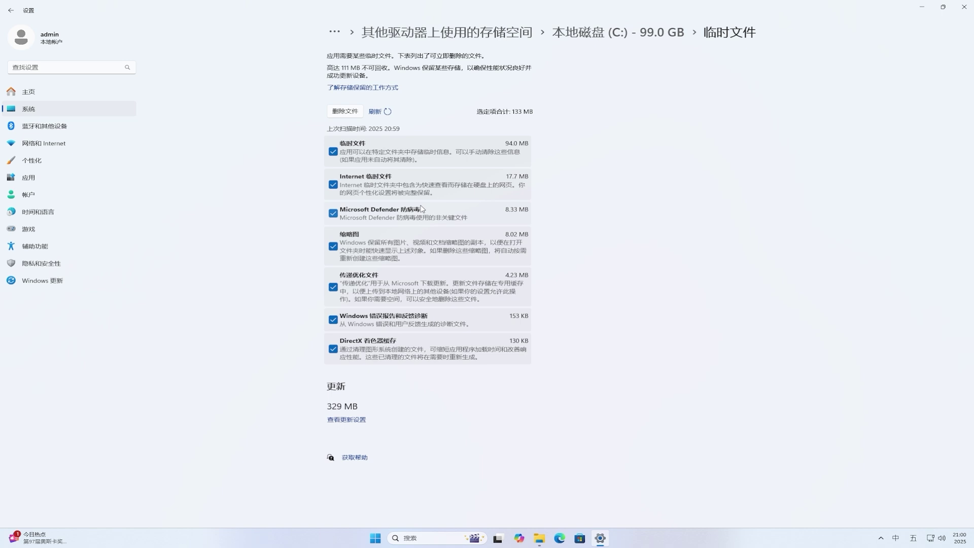
Remove the 133 MB of temporary files, then close Settings, C: Properties and File Explorer.
click(353, 112)
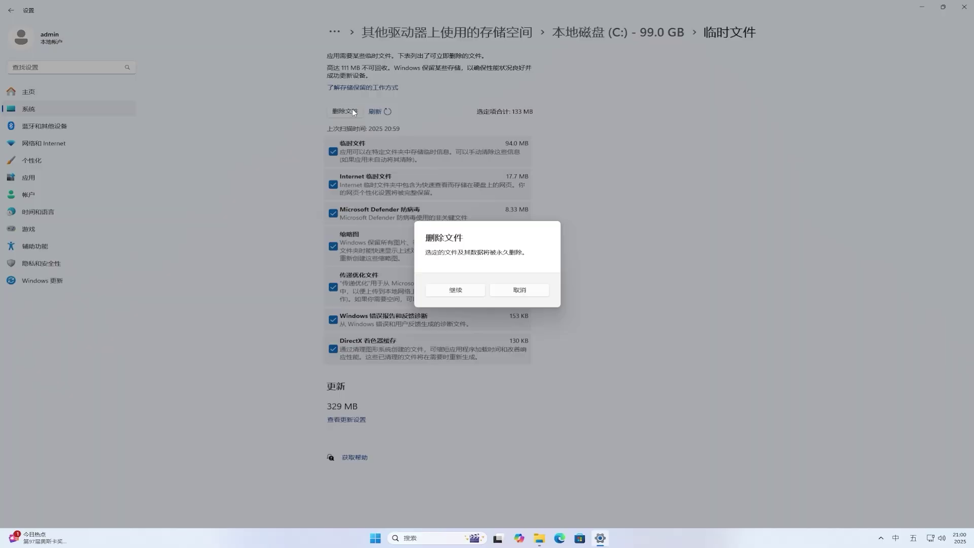
click(465, 293)
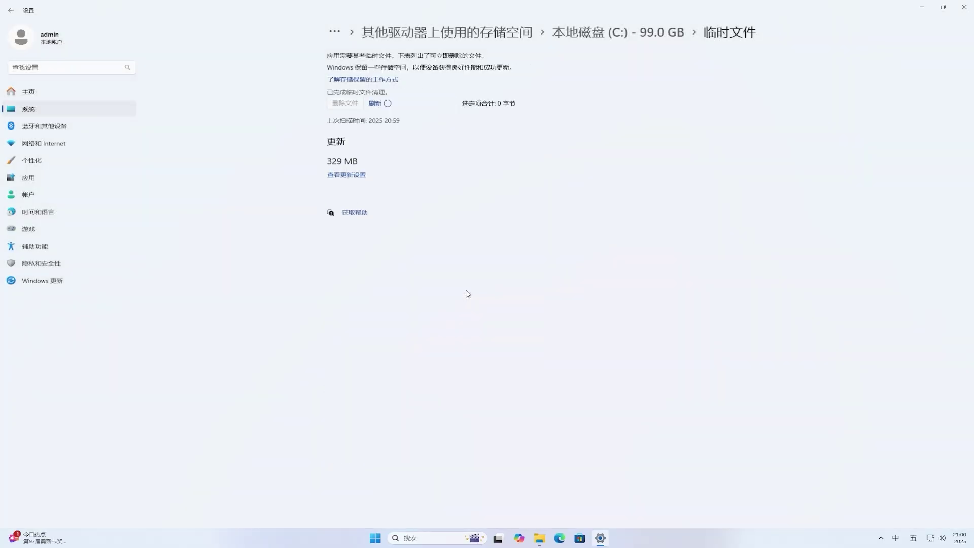
click(969, 9)
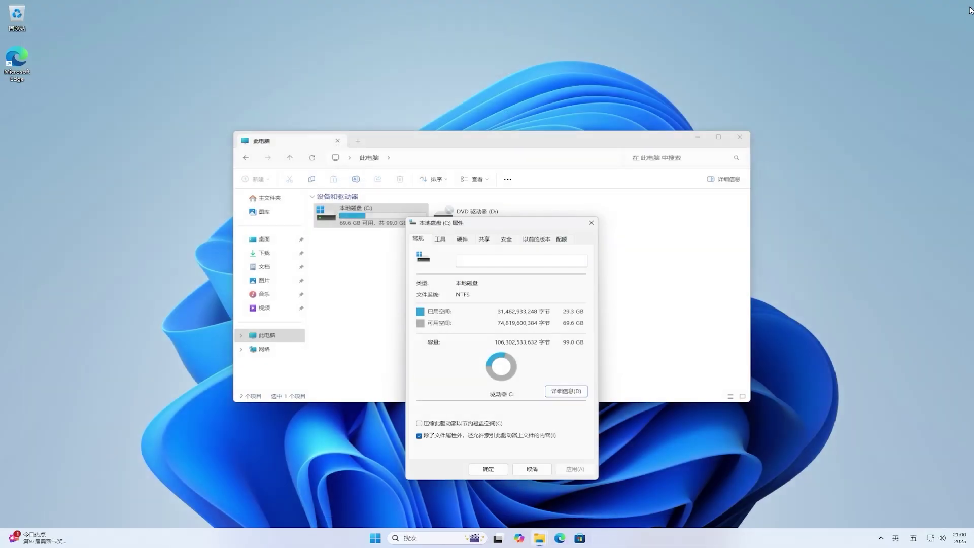
click(592, 223)
click(740, 137)
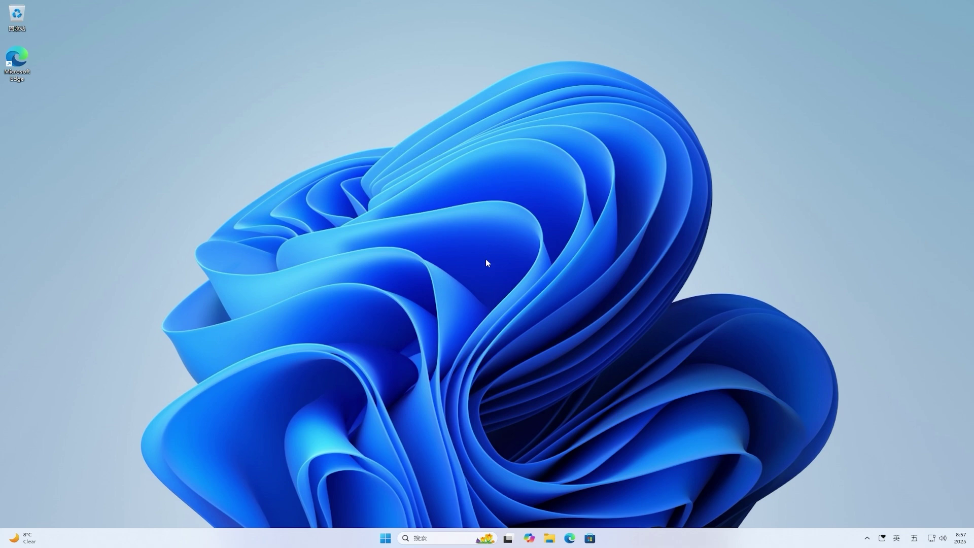
Search for 'vivetool' in Microsoft Edge.
click(570, 538)
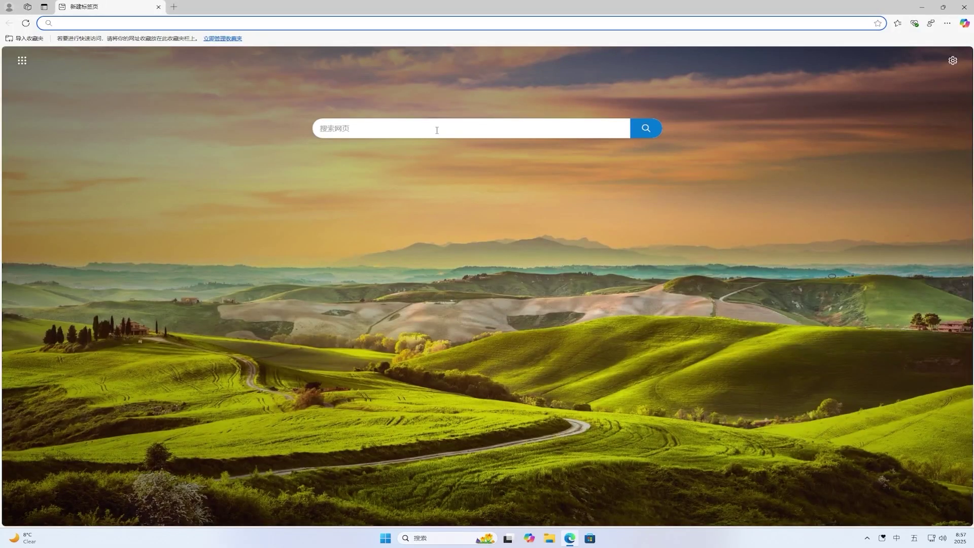
click(437, 131)
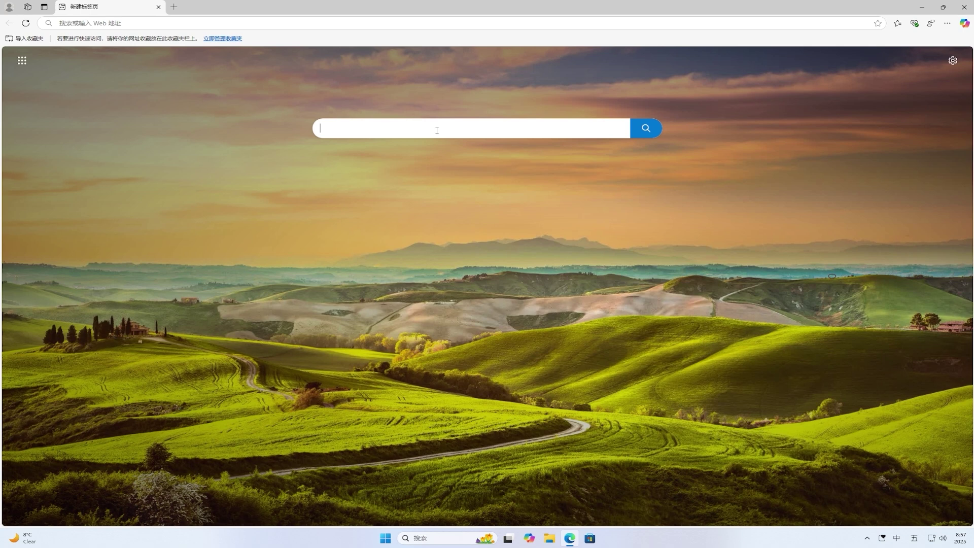
text(vivetool)
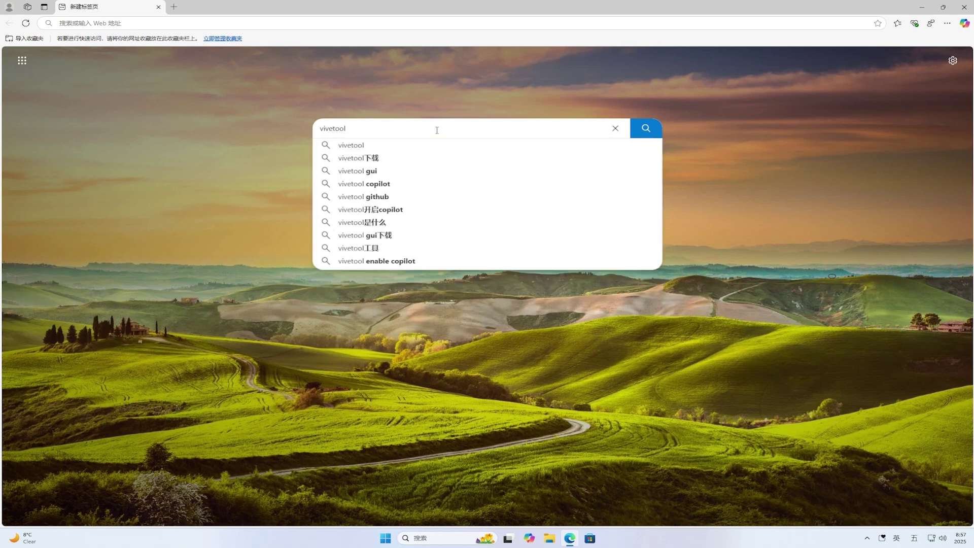
key(Return)
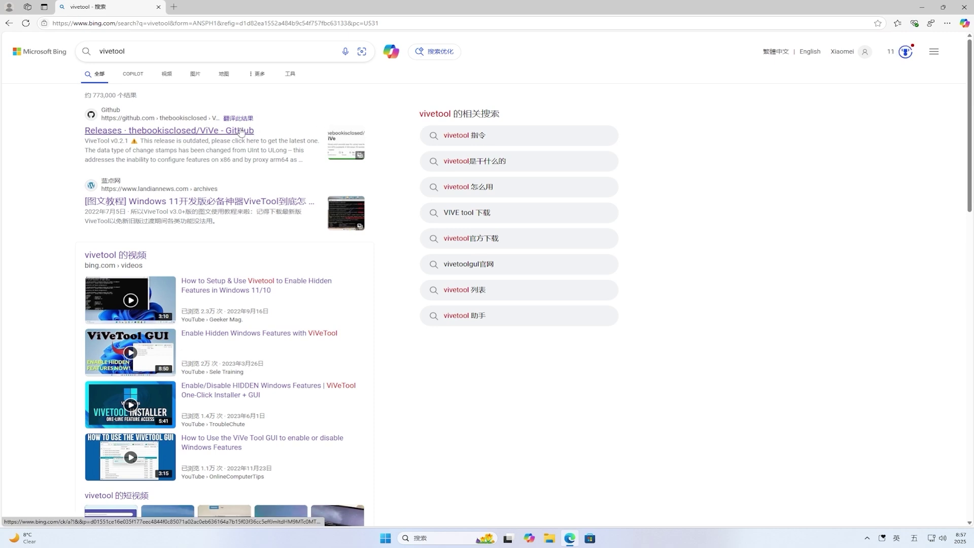
Download ViVeTool-v0.3.4-IntelAmd.zip from the ViVe GitHub releases page and show it in its folder.
click(238, 131)
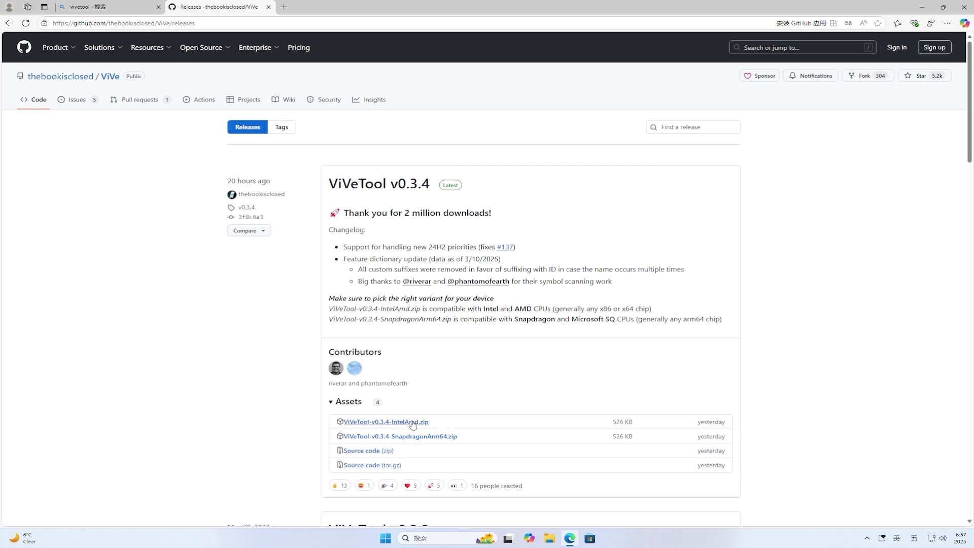
click(413, 423)
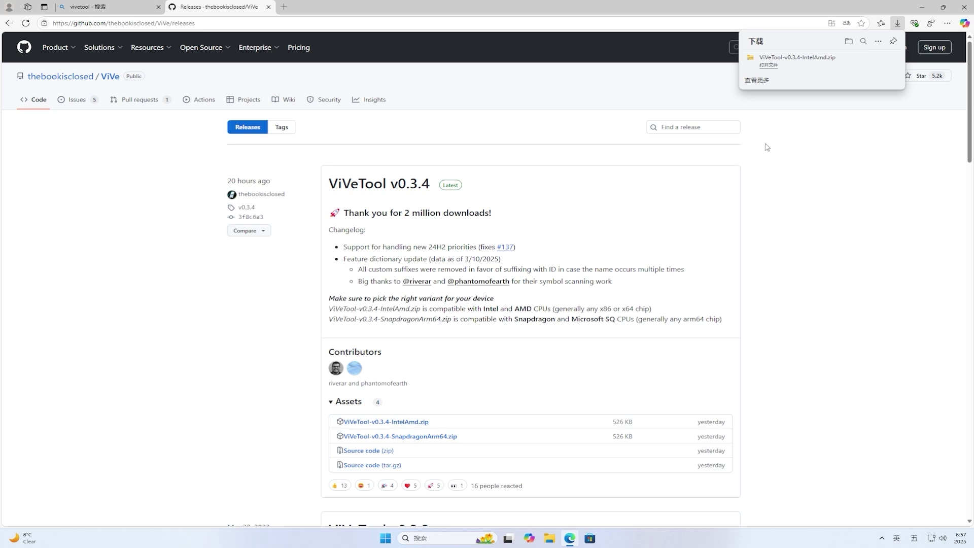
click(877, 62)
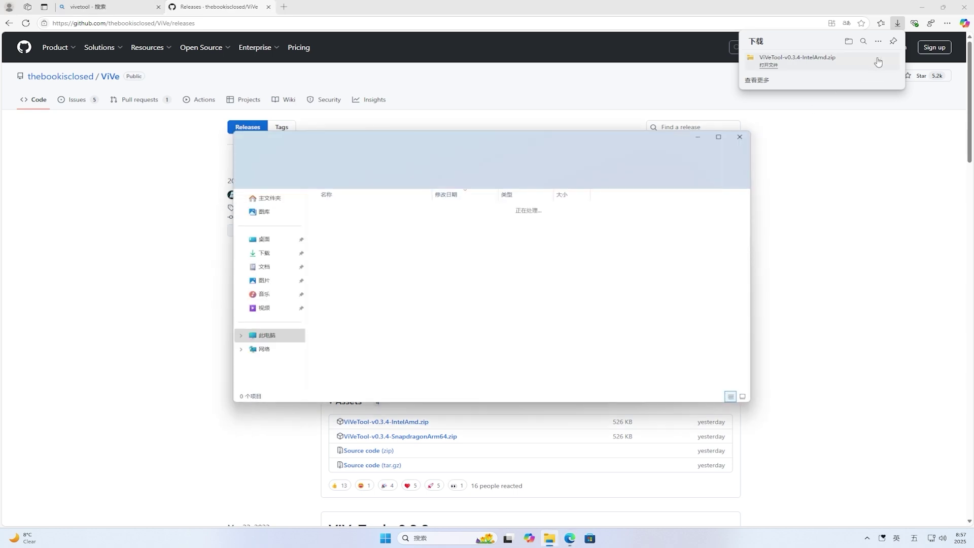
Close Edge and extract the ViVeTool zip into a ViVeTool-v0.3.4-IntelAmd folder.
click(964, 6)
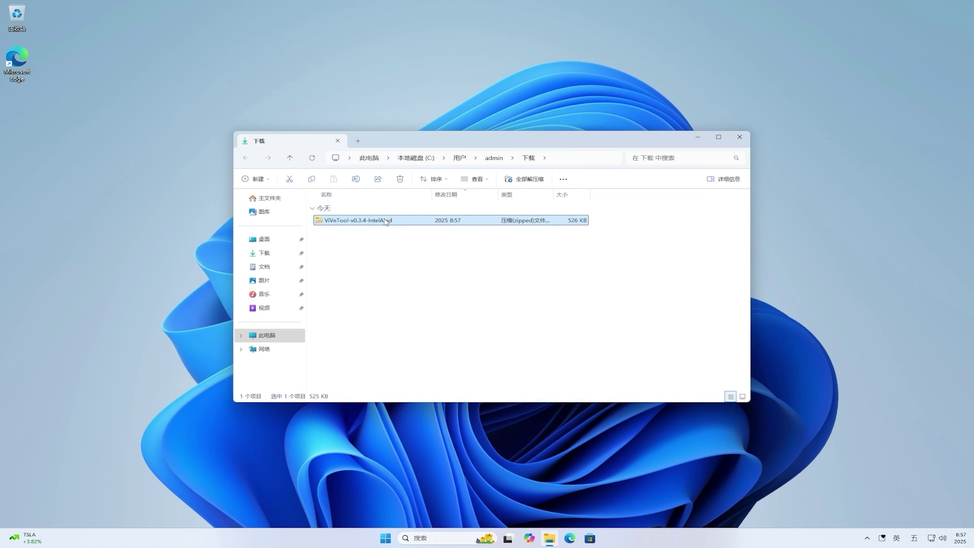
right_click(386, 222)
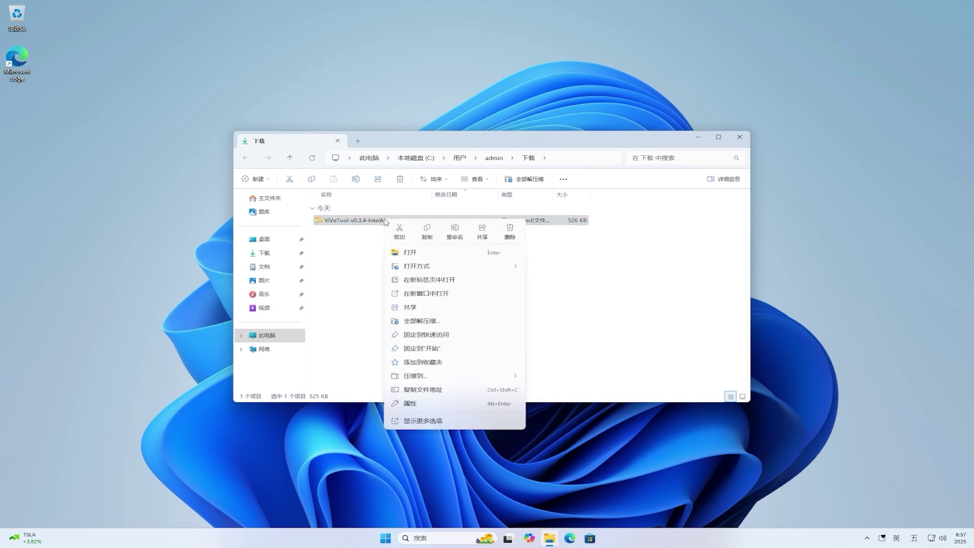
click(435, 324)
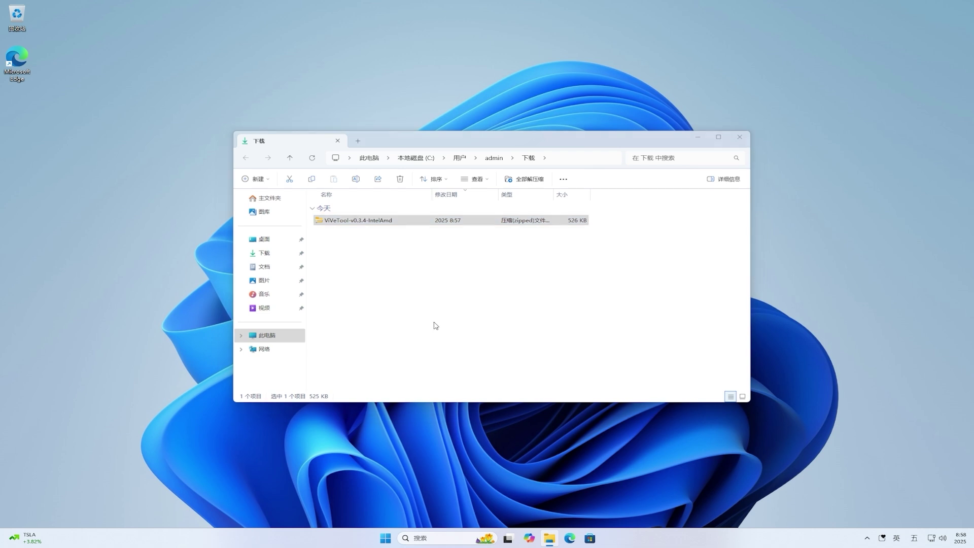
click(567, 359)
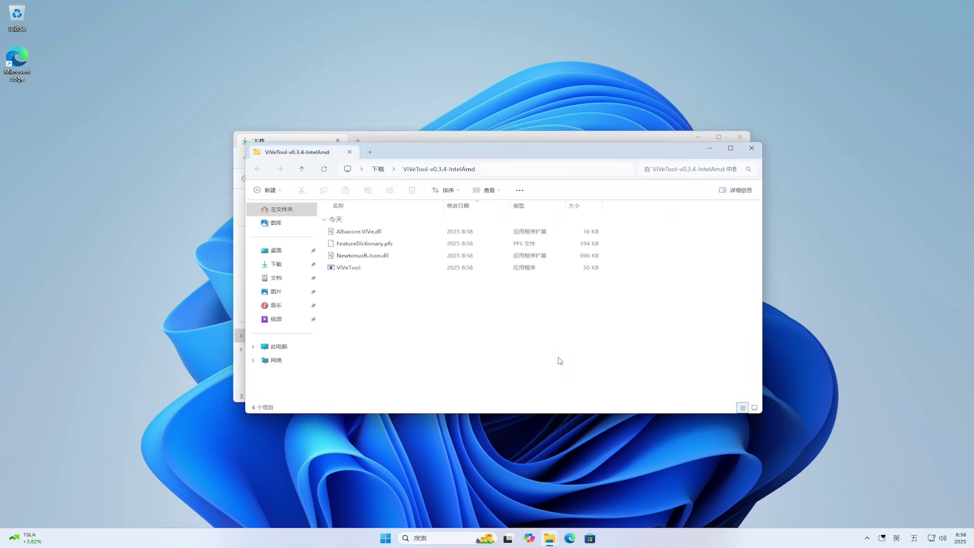
Copy the extracted folder's path from the address bar, then close both Explorer windows.
click(573, 169)
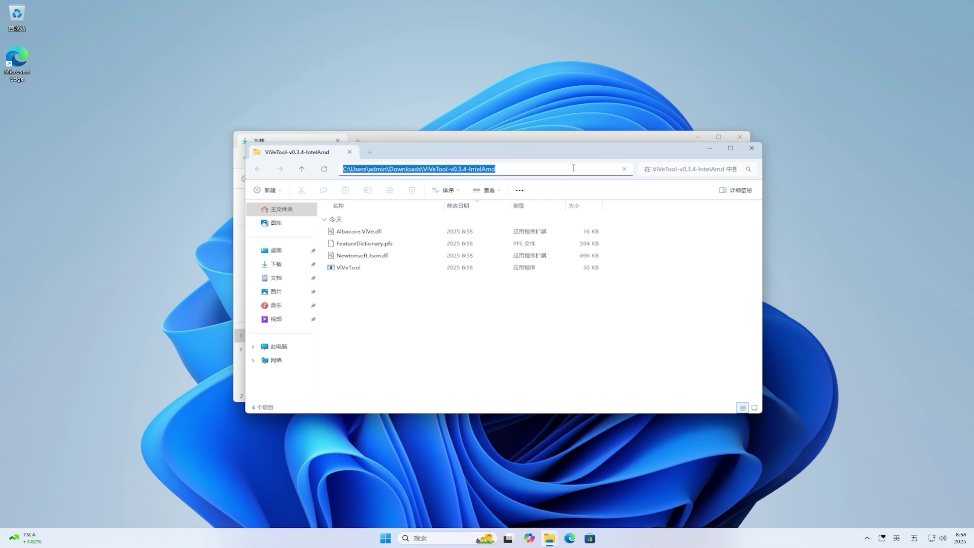
right_click(574, 168)
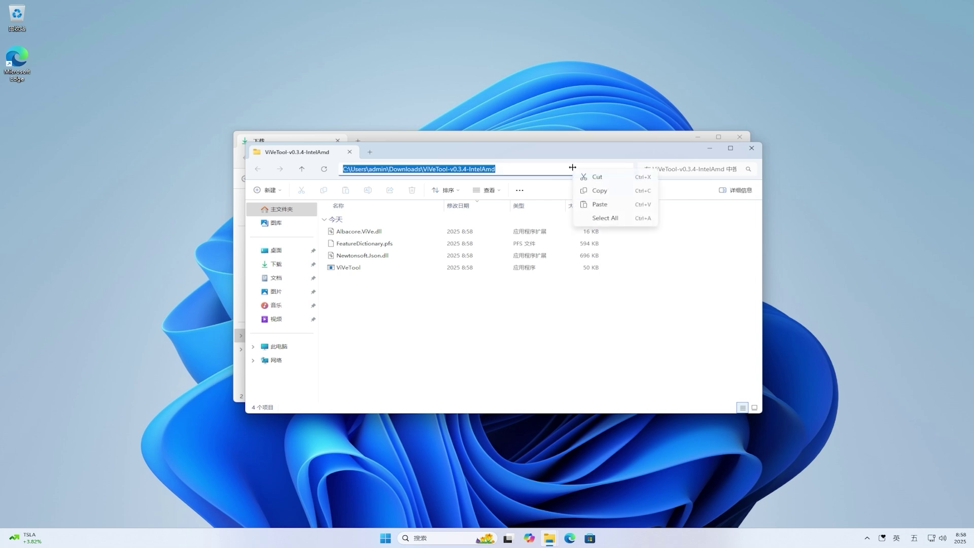
click(601, 190)
click(752, 147)
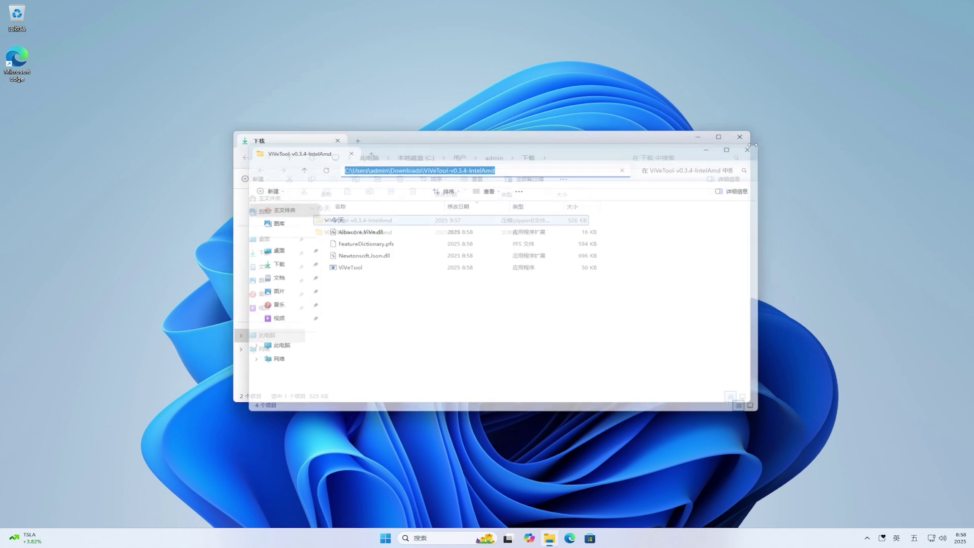
click(740, 137)
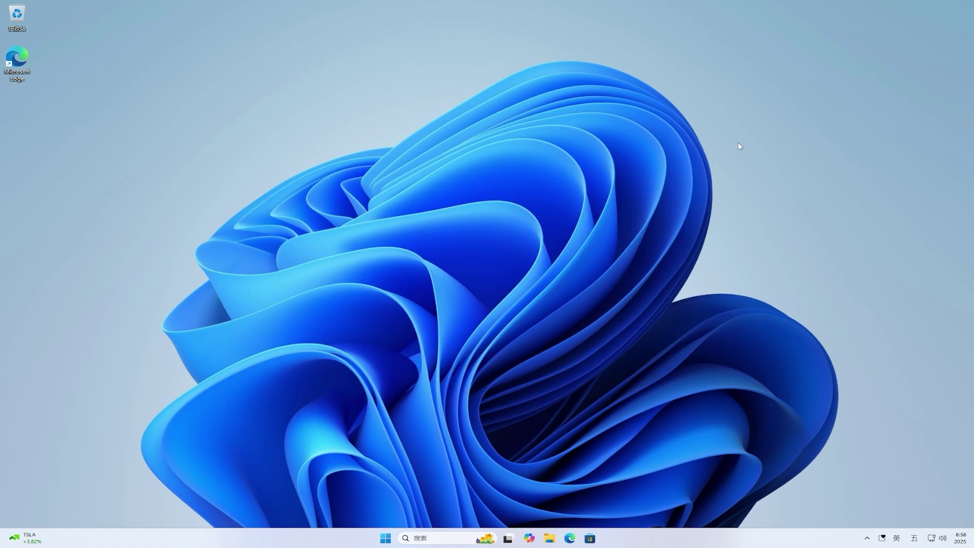
Open Command Prompt as administrator and change into the pasted ViVeTool-v0.3.4 folder path.
click(386, 539)
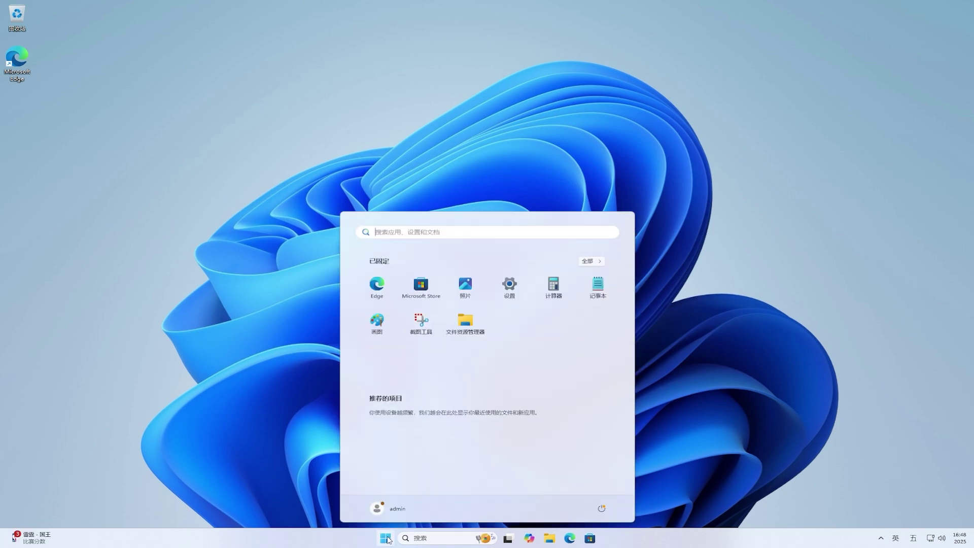
text(cmd)
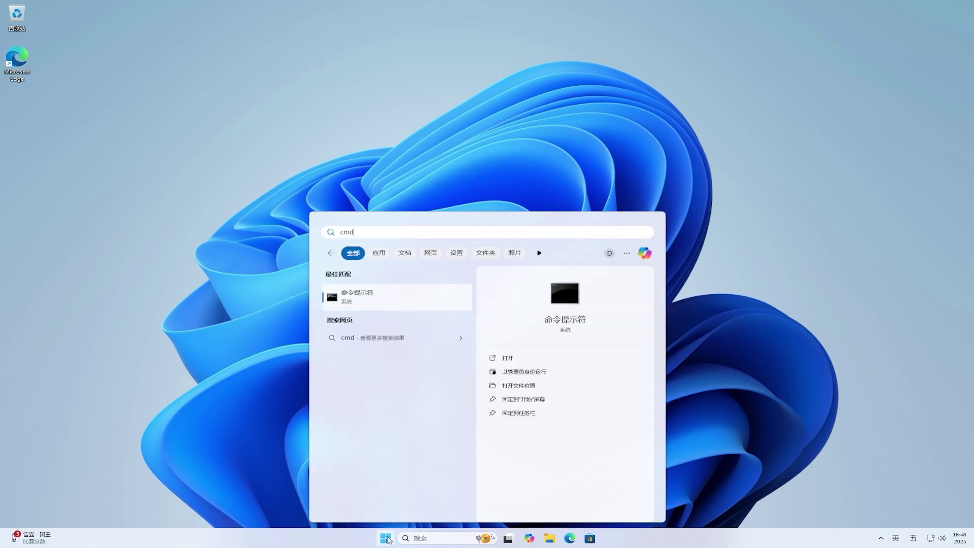
click(553, 375)
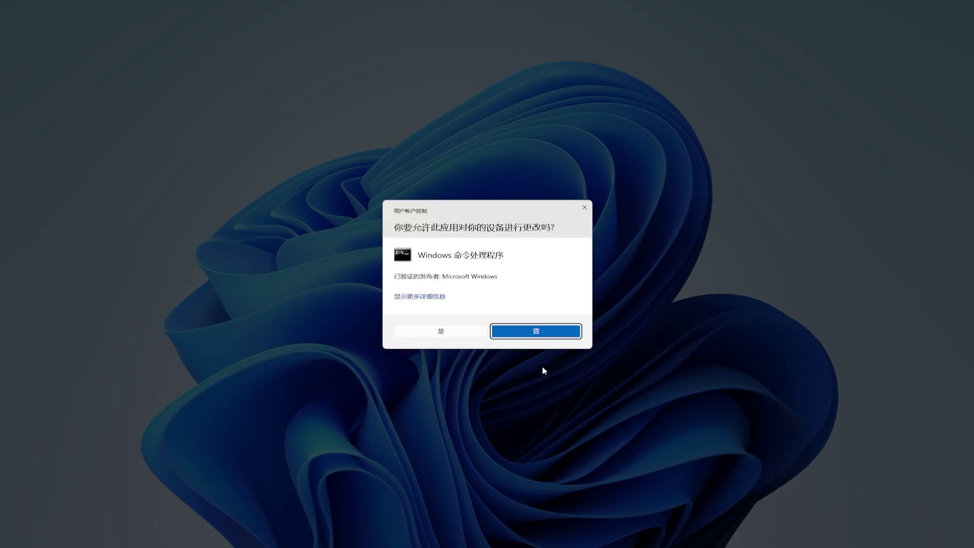
click(456, 331)
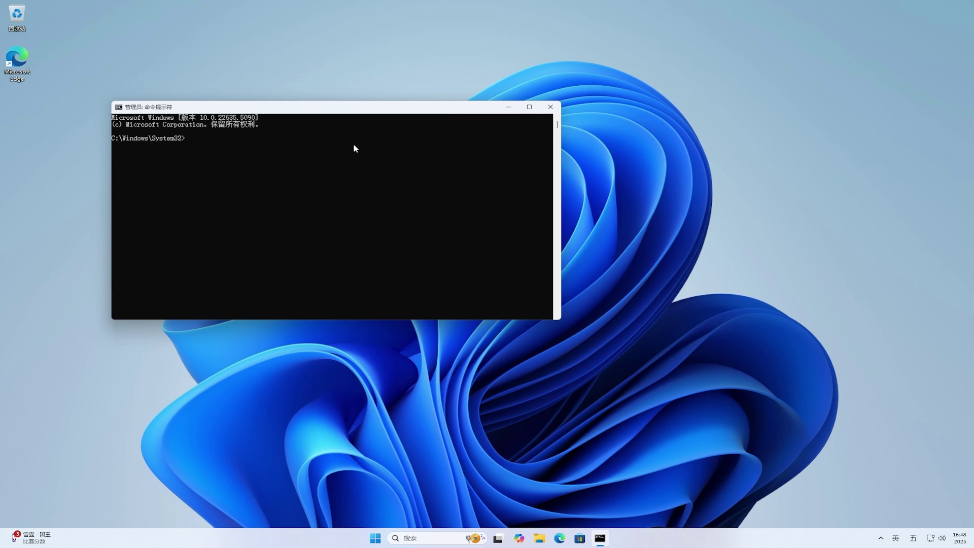
text(cd)
text(C:\Users\admin\Downloads\ViVeTool-v0.3.4)
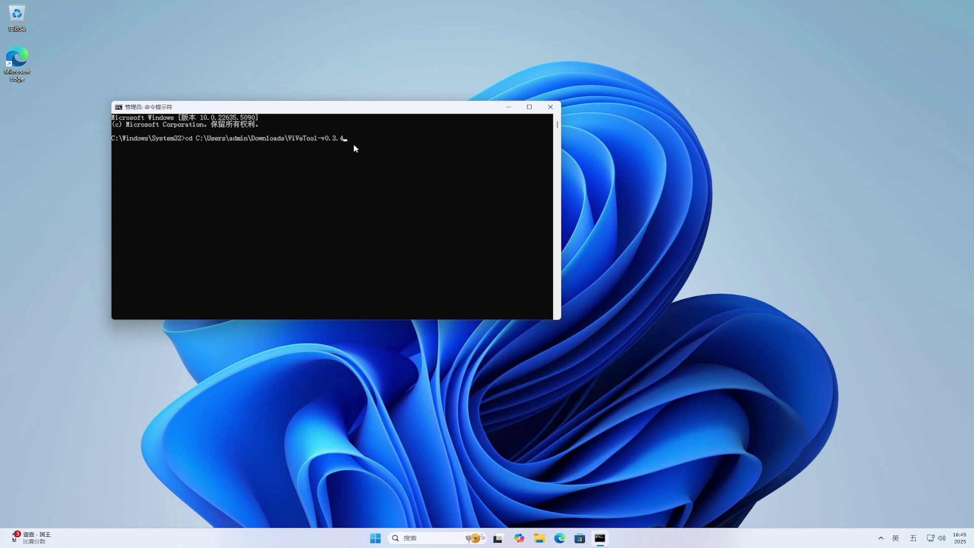
key(Return)
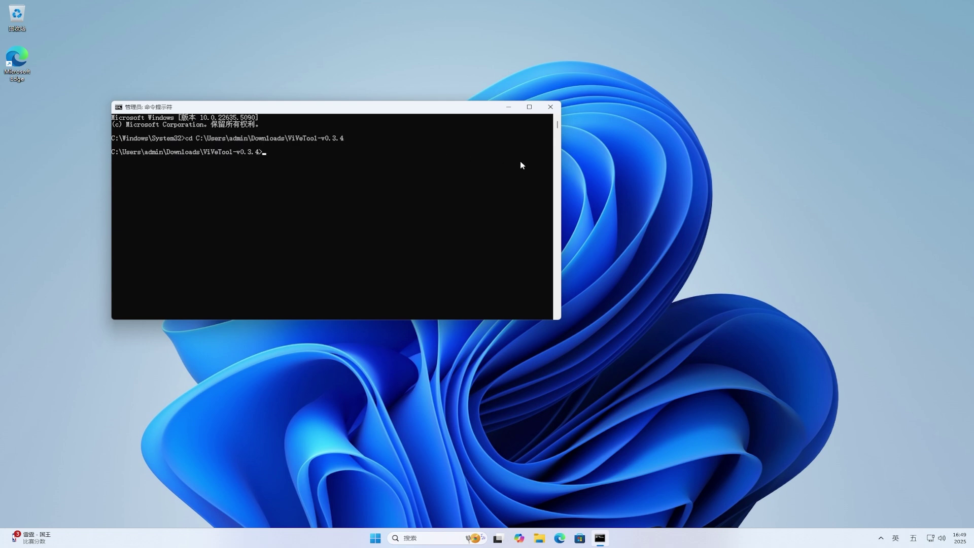
Enable features 50472543 and 50472600, then feature 54630686, with vivetool /enable.
text(vivetool /enable /id:50472543,5047)
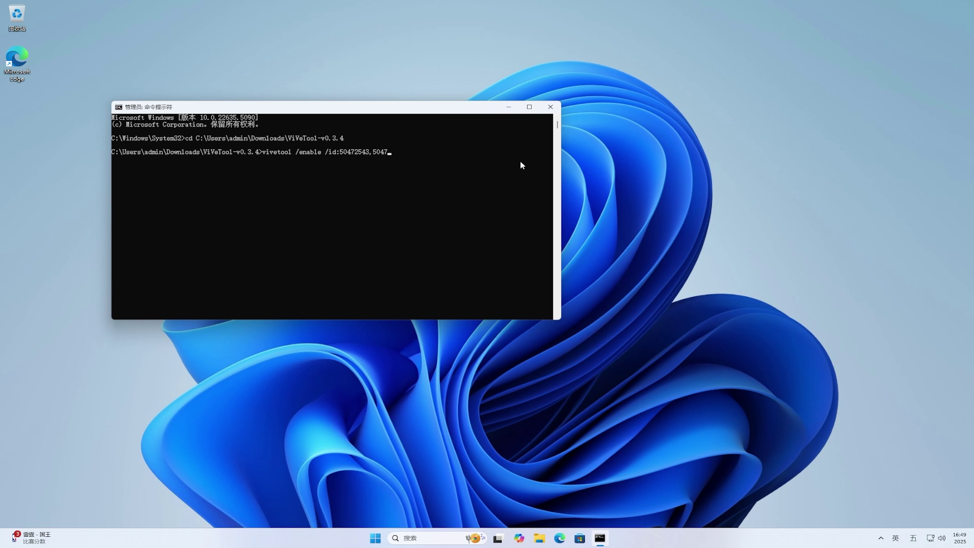
text(2600)
key(Return)
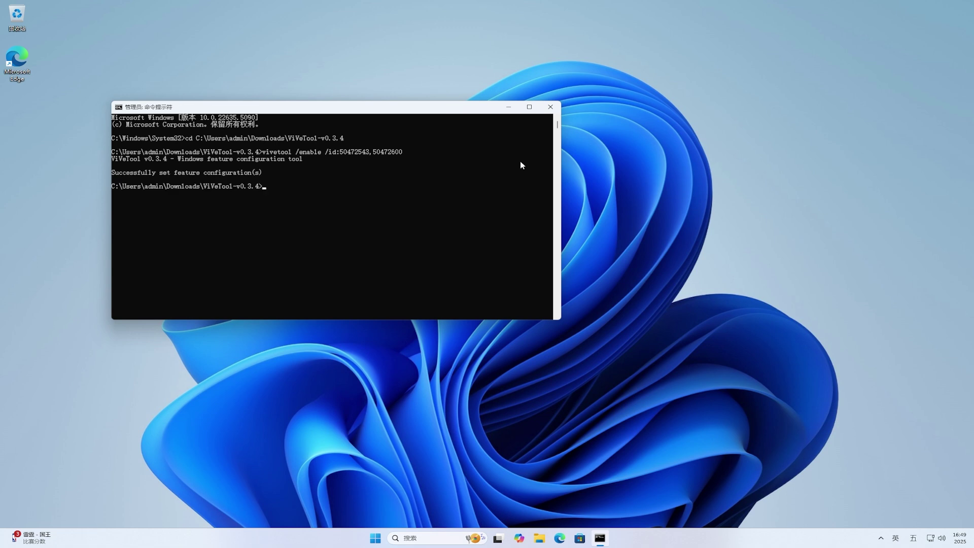
text(vivetool /enable /id:)
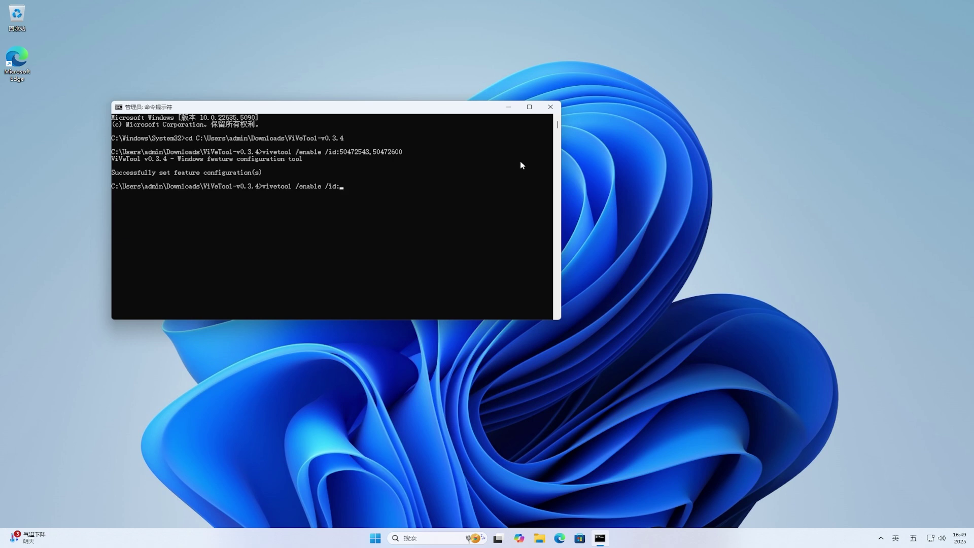
text(54630686)
key(Return)
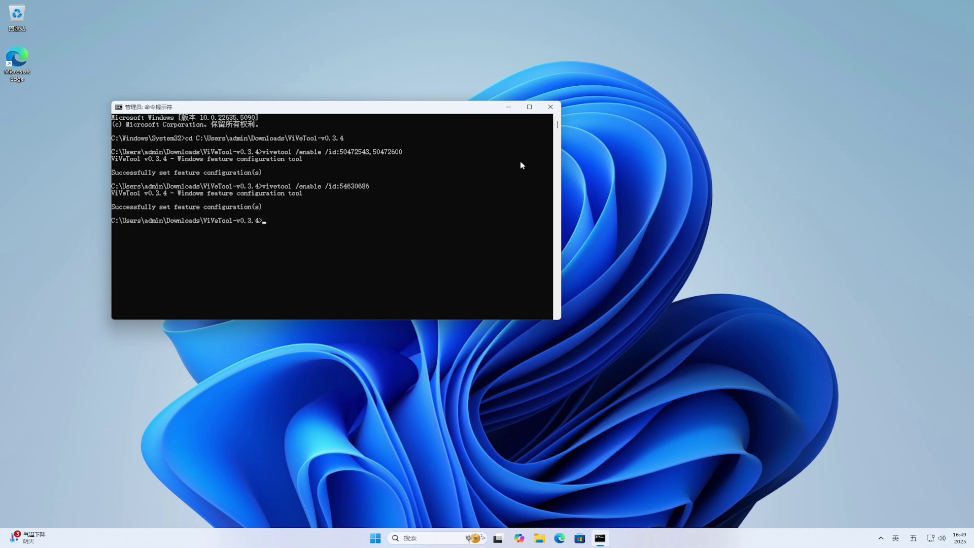
Close the Command Prompt window and bring up the Start menu's Restart and Shut down options.
click(550, 106)
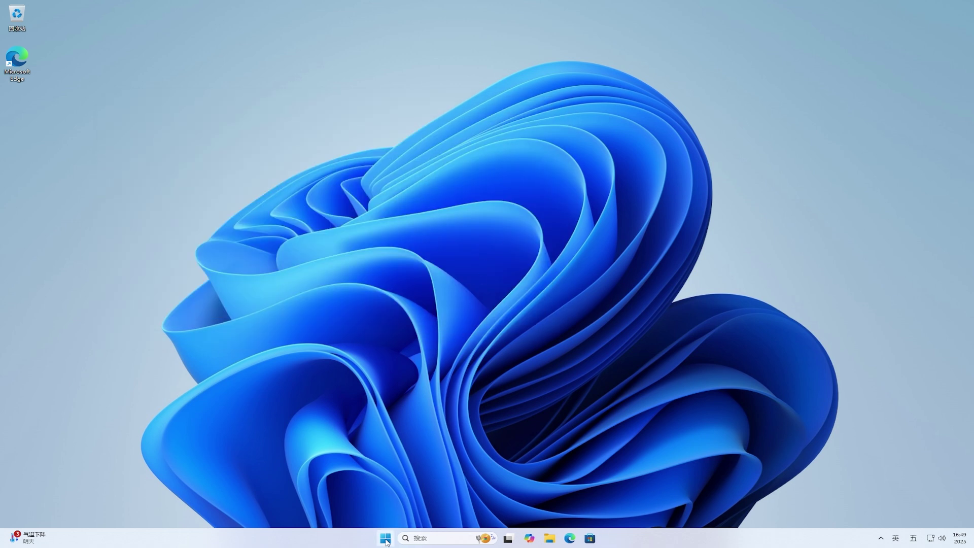
click(385, 538)
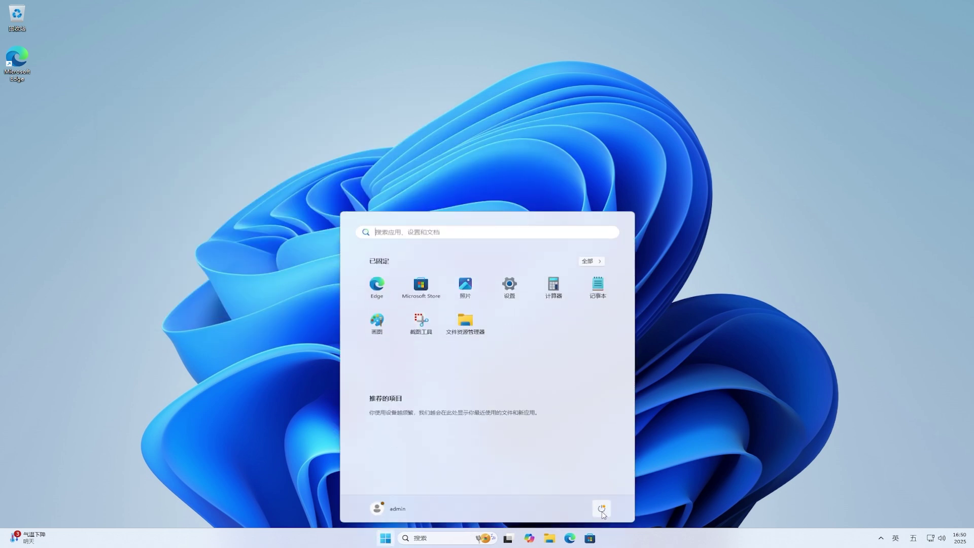
click(601, 509)
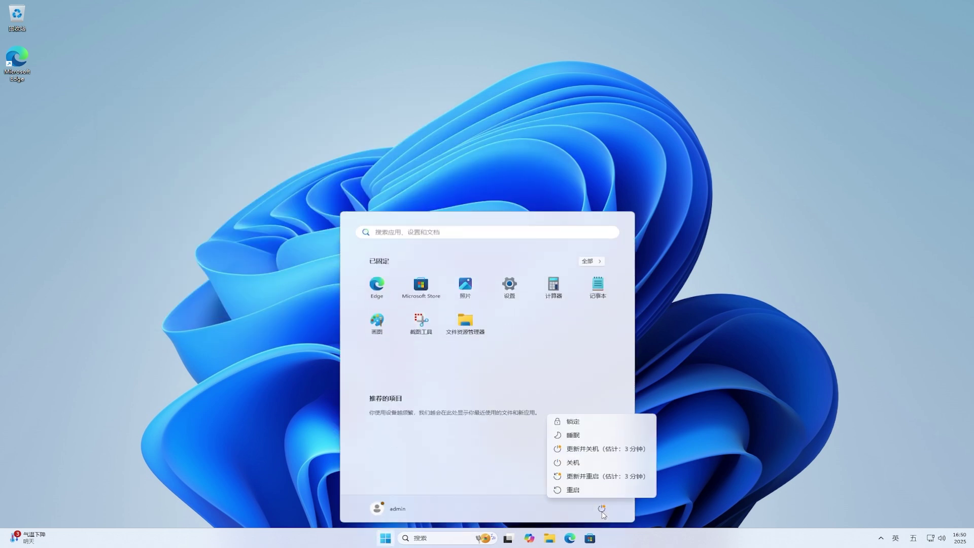